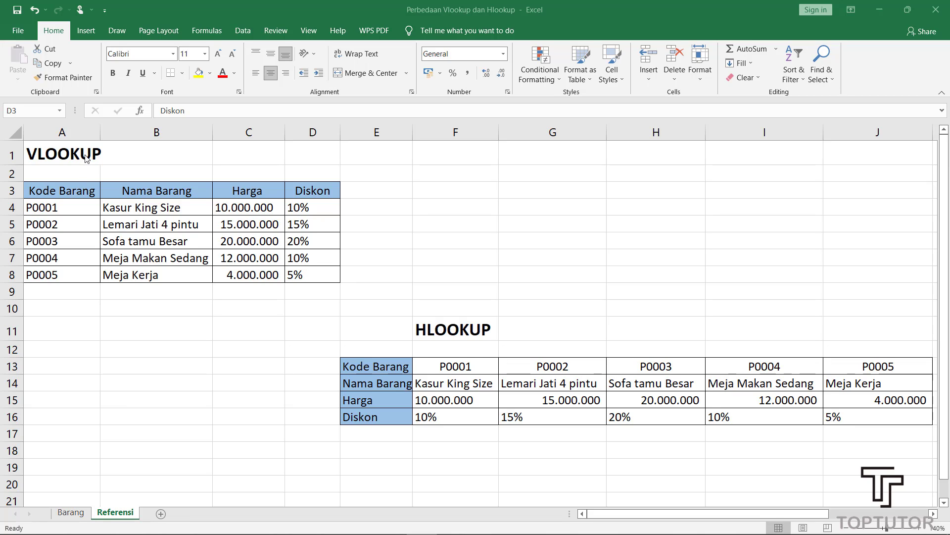
On Referensi, highlight columns A–D (codes, names, prices, discounts) of the vertical item table.
{"action": "left_click", "coordinate": [64, 131]}
{"action": "left_click", "coordinate": [64, 130]}
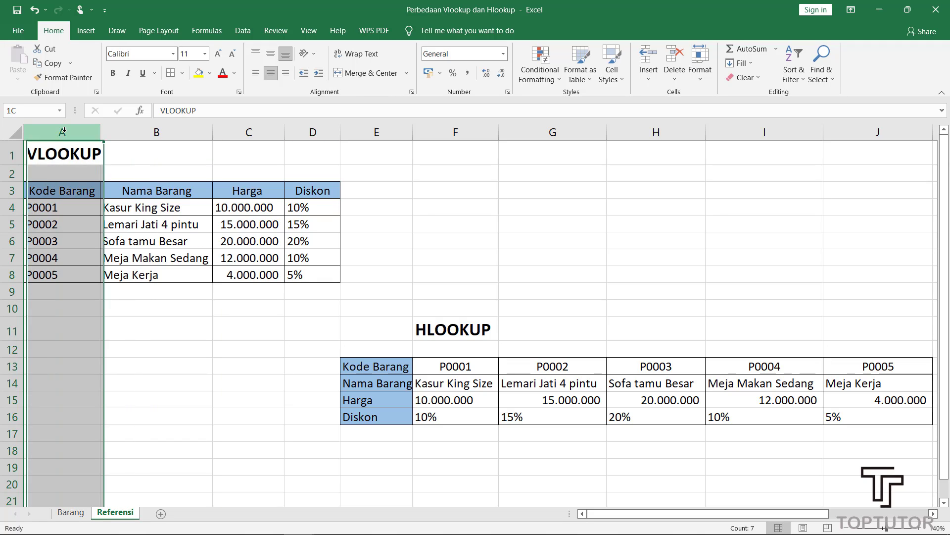
{"action": "left_click", "coordinate": [136, 132]}
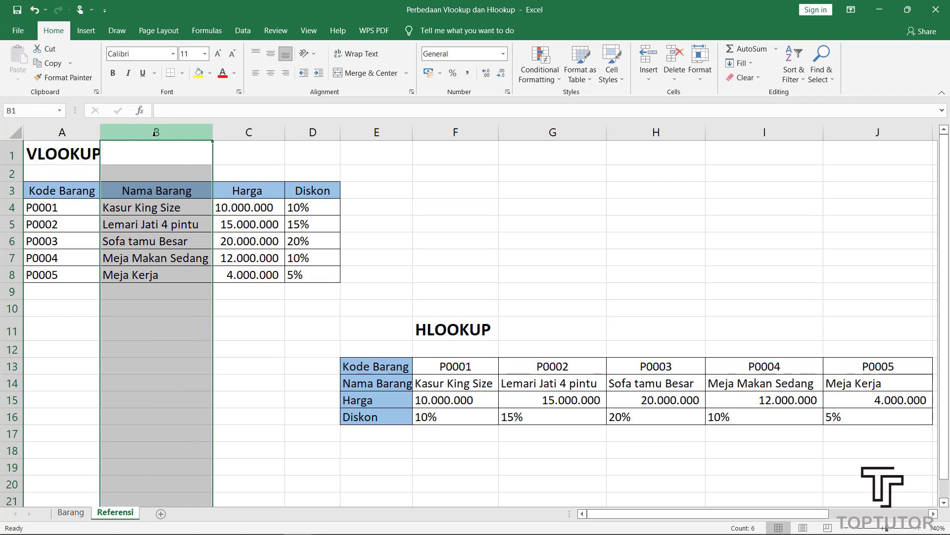
{"action": "left_click", "coordinate": [249, 132]}
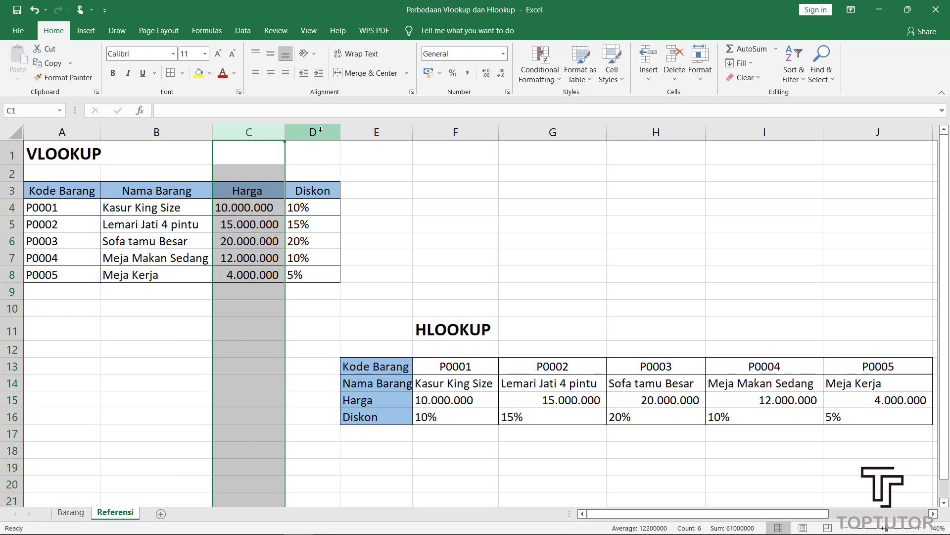
{"action": "left_click", "coordinate": [320, 131]}
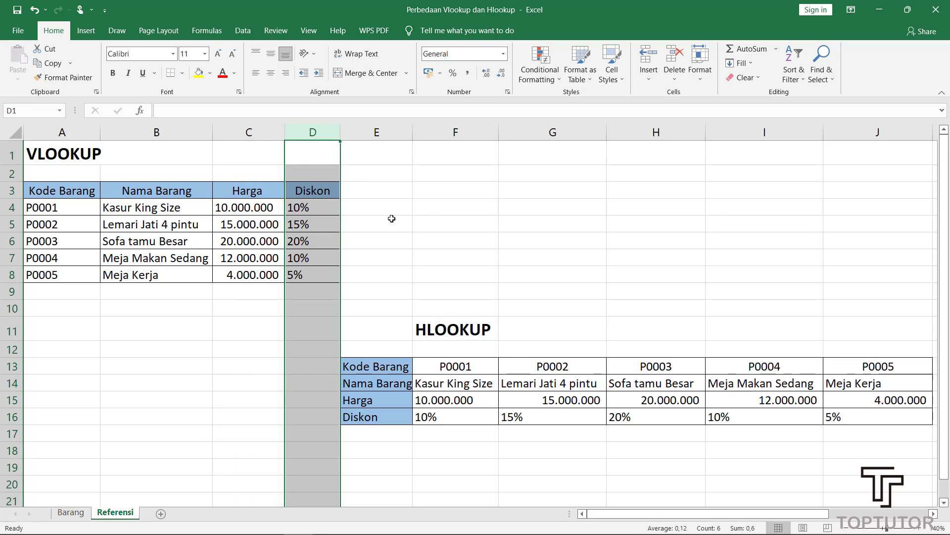
{"action": "left_click", "coordinate": [469, 352]}
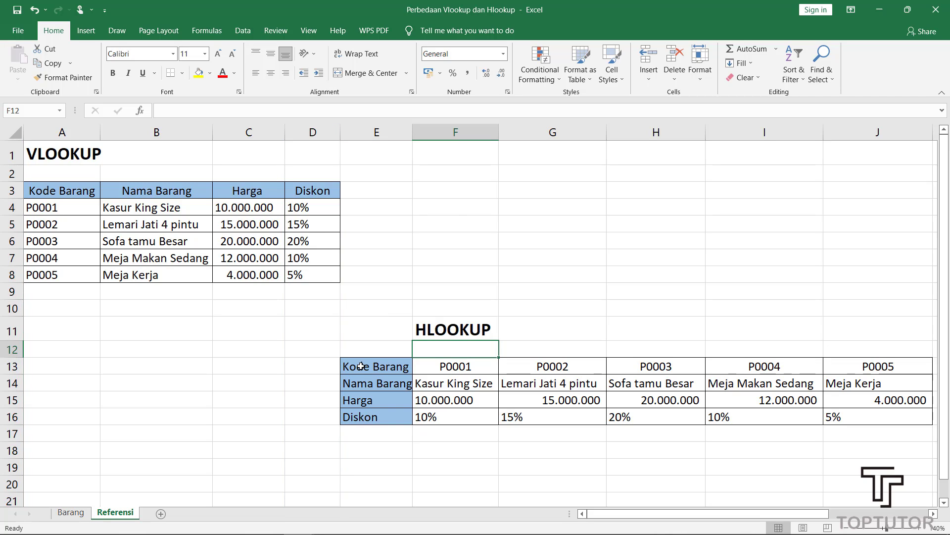
Highlight rows 13–16 of the horizontal table and the VLOOKUP header row A3:D3.
{"action": "left_click", "coordinate": [15, 366]}
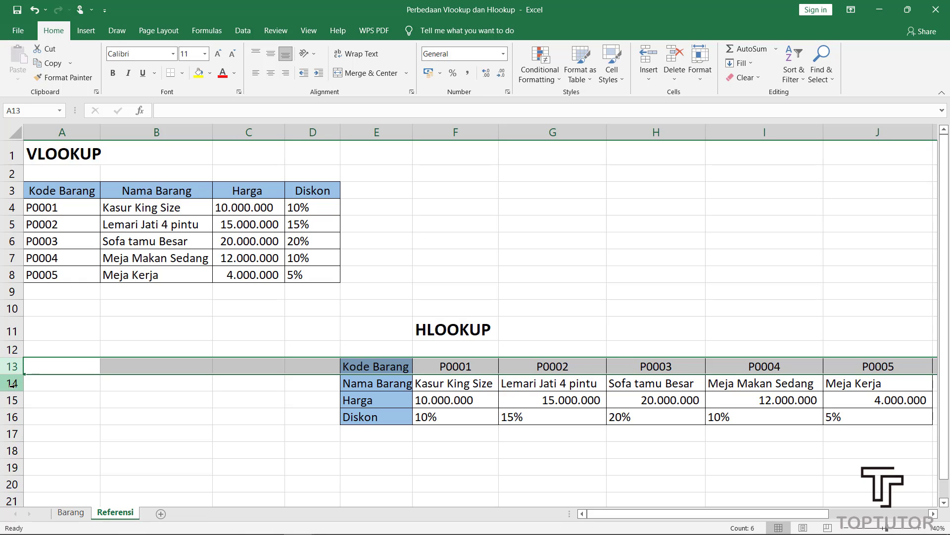
{"action": "left_click", "coordinate": [14, 383]}
{"action": "left_click", "coordinate": [13, 399]}
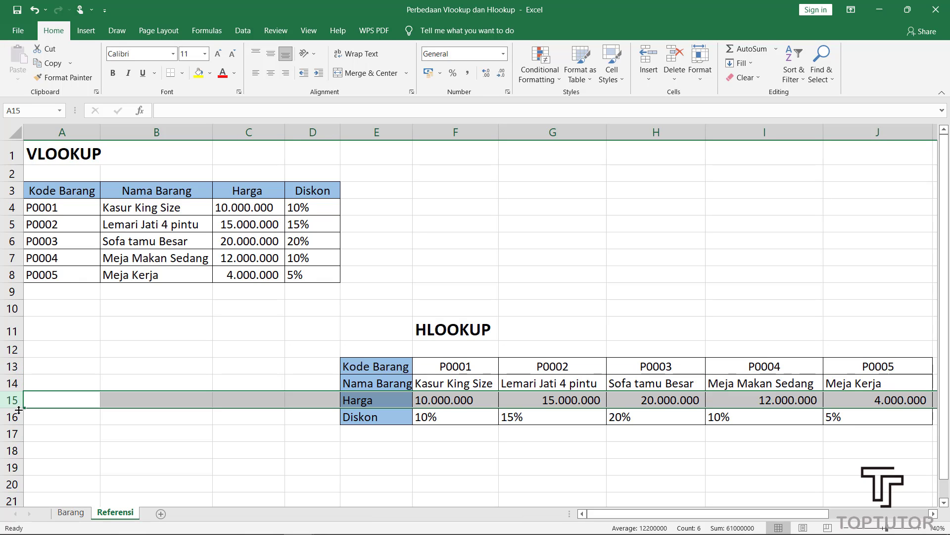
{"action": "left_click", "coordinate": [14, 417]}
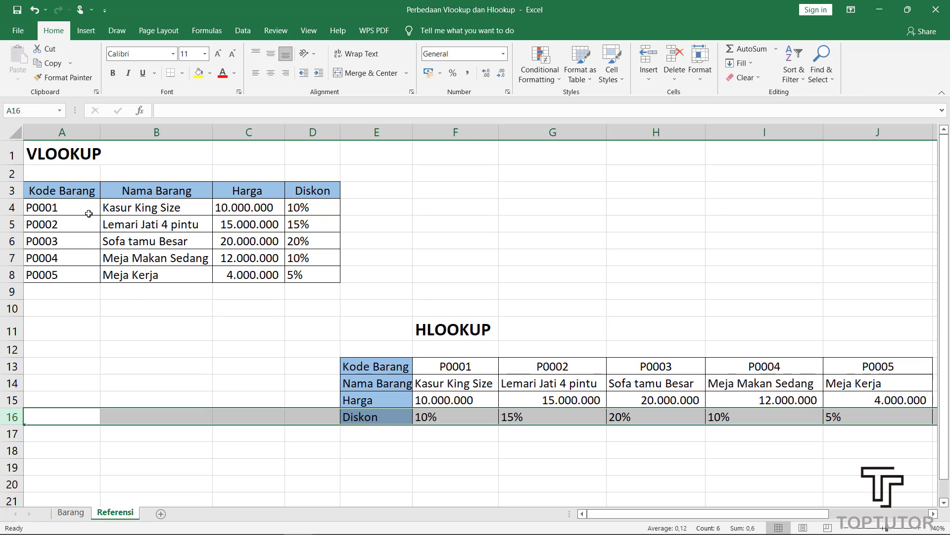
{"action": "left_click_drag", "start_coordinate": [63, 193], "coordinate": [299, 188]}
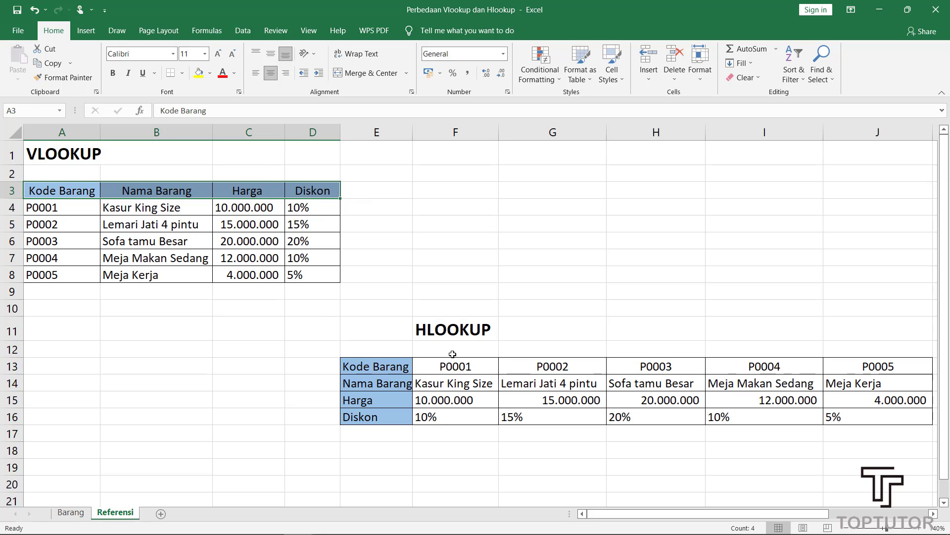
{"action": "left_click", "coordinate": [376, 348]}
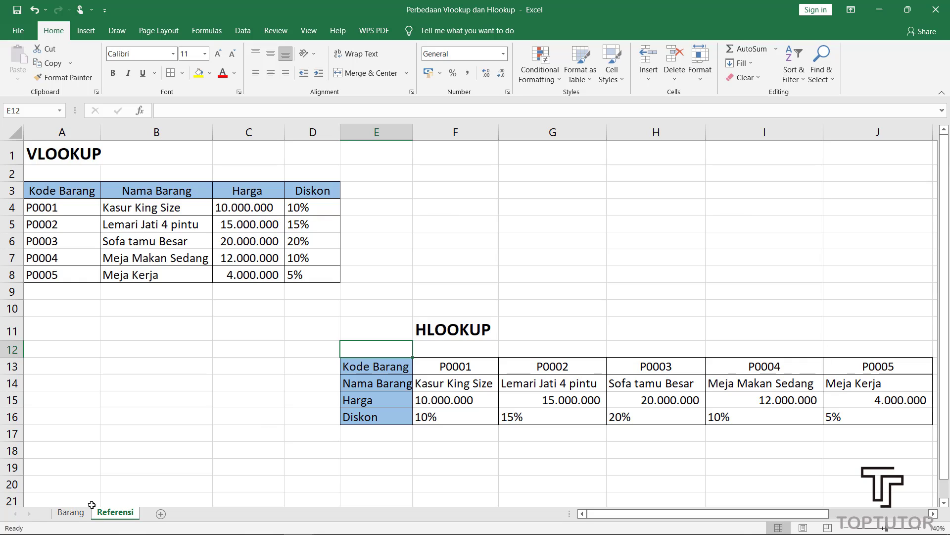
On Barang, start =vlookup(B4; in C4 using code P0001 as the lookup value.
{"action": "left_click", "coordinate": [71, 512]}
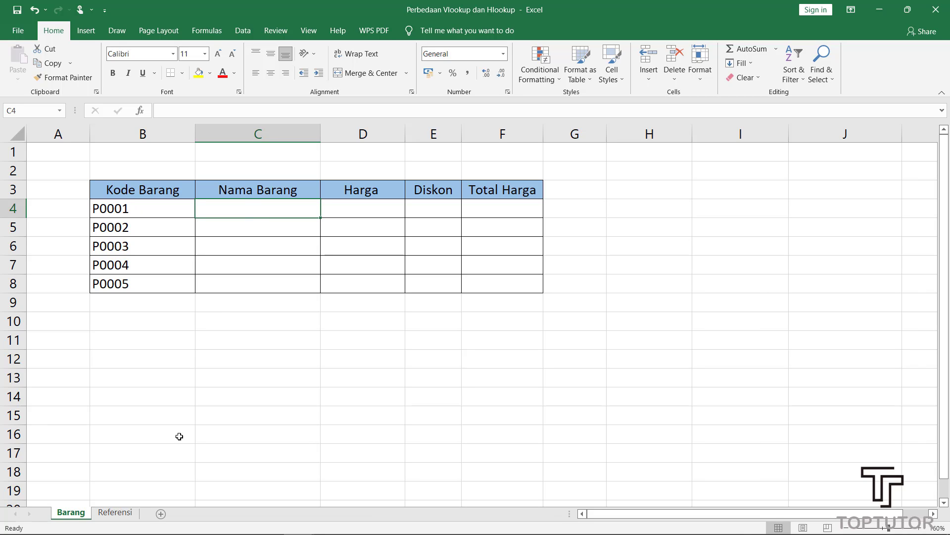
{"action": "left_click", "coordinate": [124, 514]}
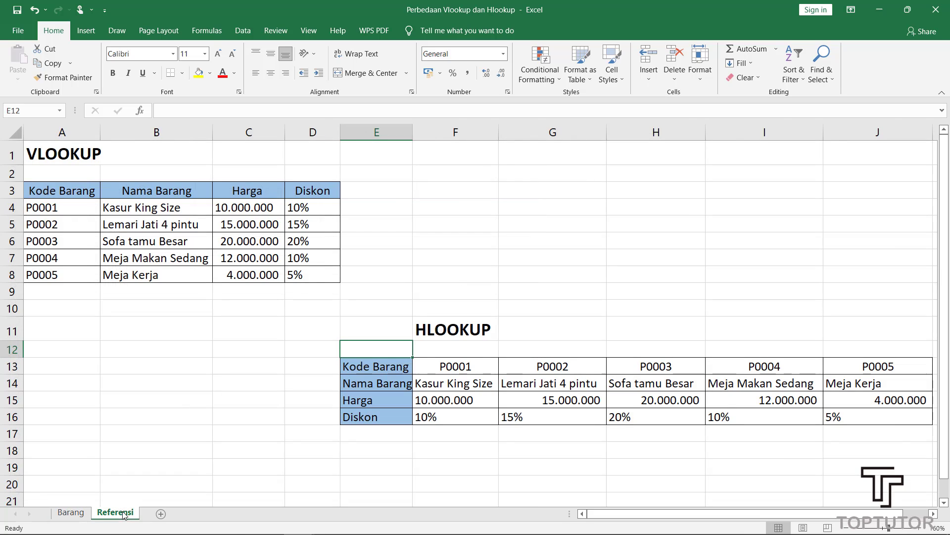
{"action": "left_click", "coordinate": [80, 515]}
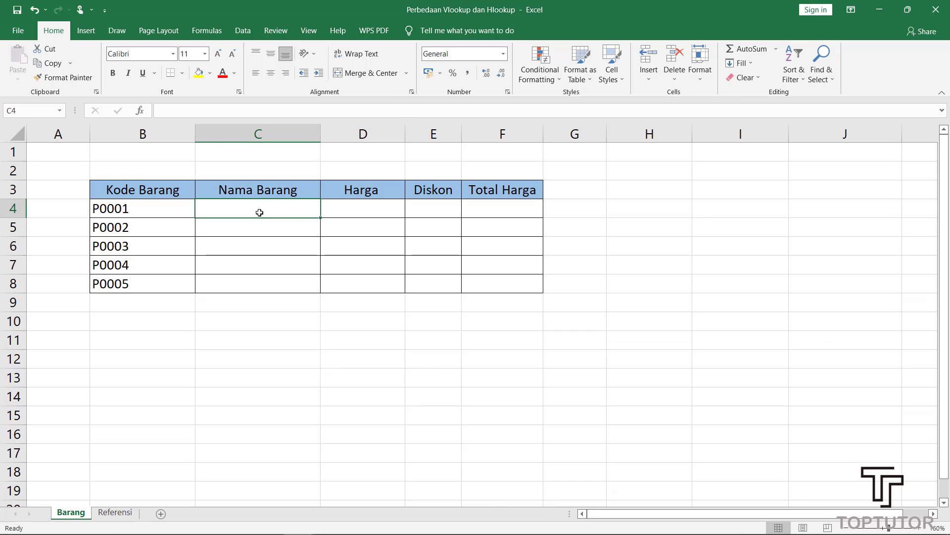
{"action": "type", "text": "="}
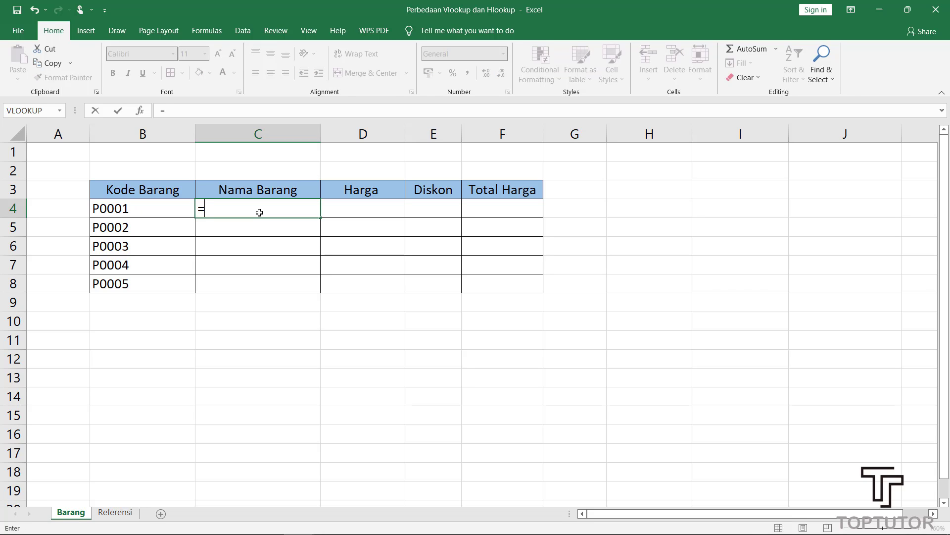
{"action": "type", "text": "v"}
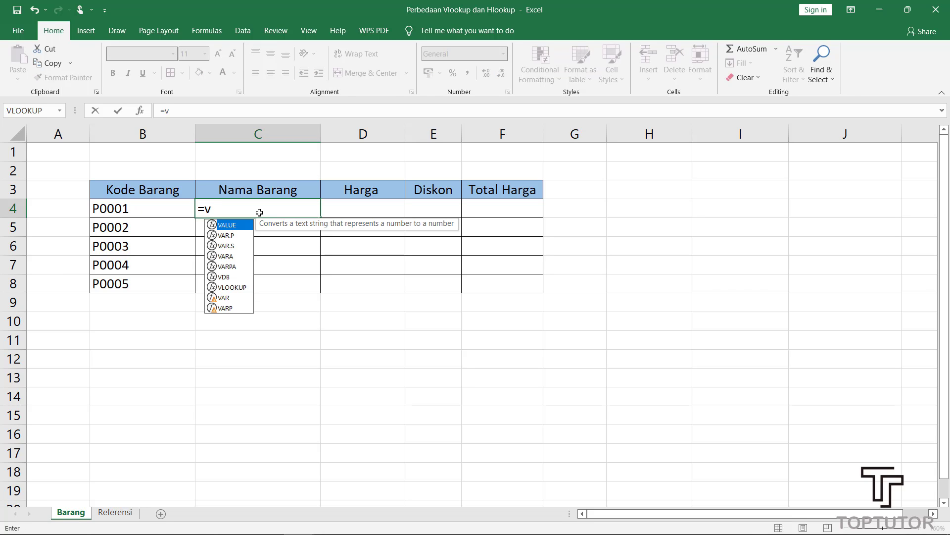
{"action": "type", "text": "looku"}
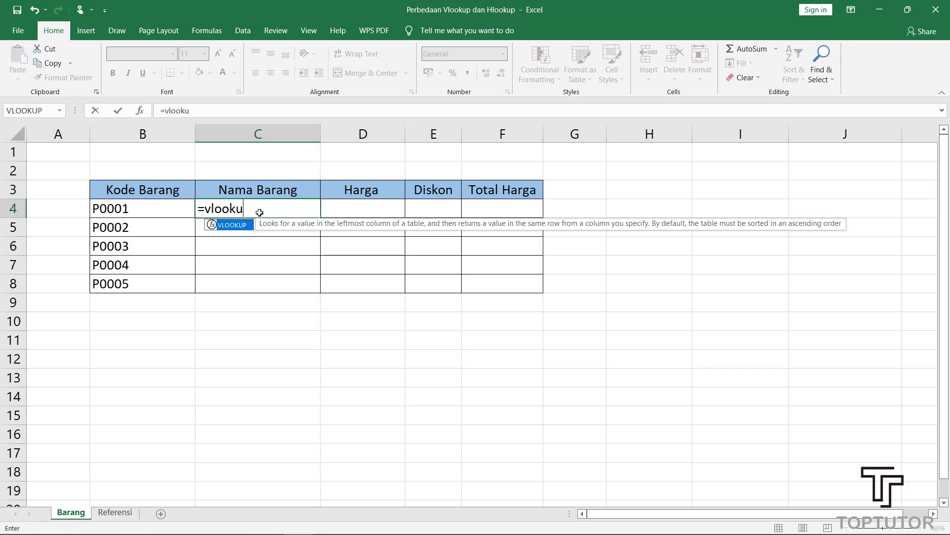
{"action": "type", "text": "p"}
{"action": "type", "text": "("}
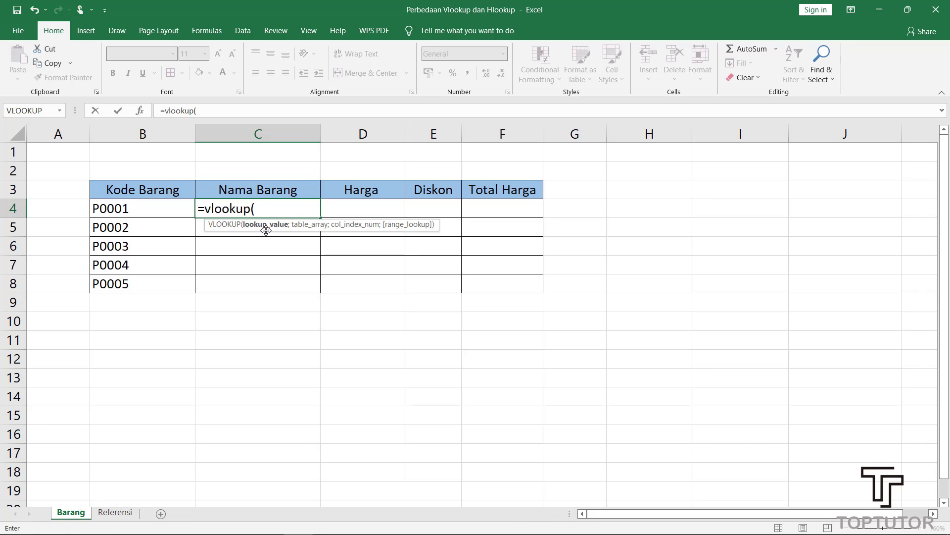
{"action": "left_click", "coordinate": [163, 212]}
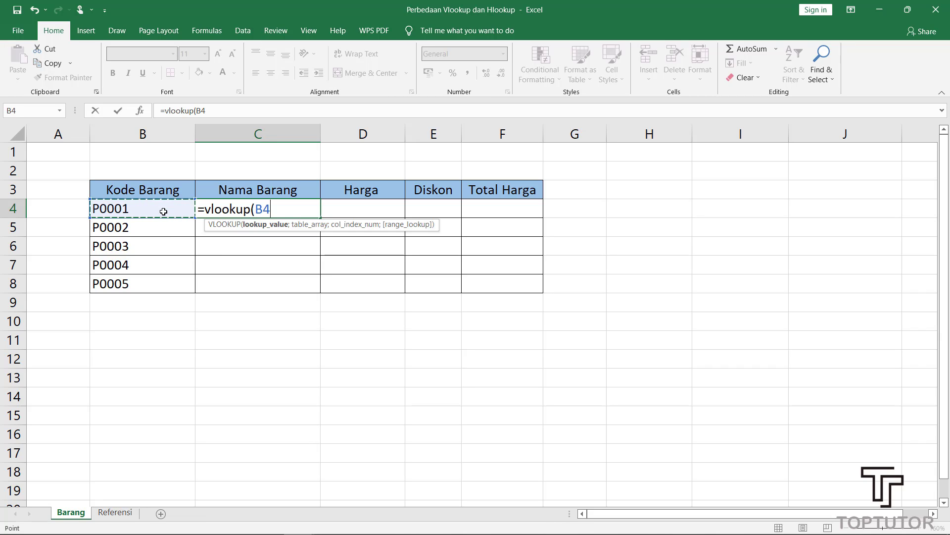
{"action": "type", "text": ";"}
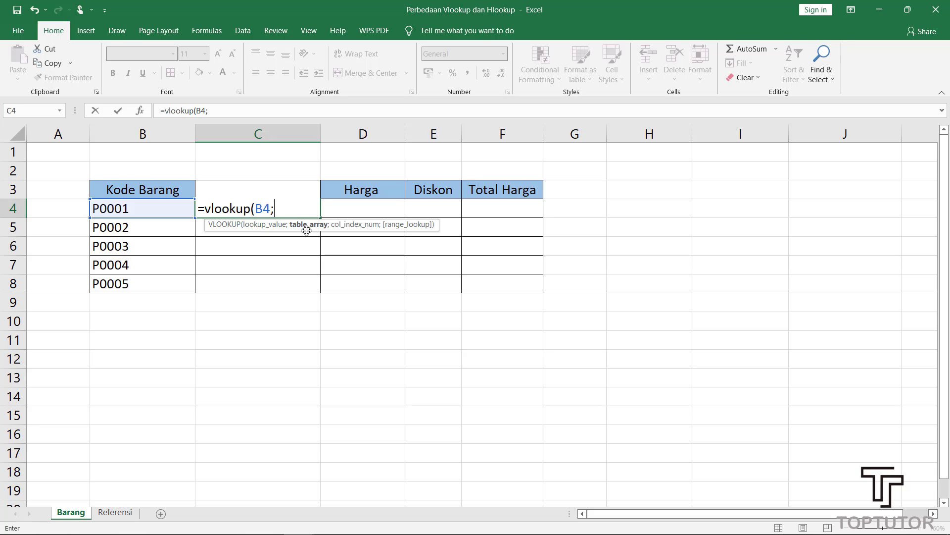
Complete C4 as =vlookup(B4;Referensi!$A$4:$D$8;2;0) so it shows Kasur King Size.
{"action": "left_click", "coordinate": [124, 516]}
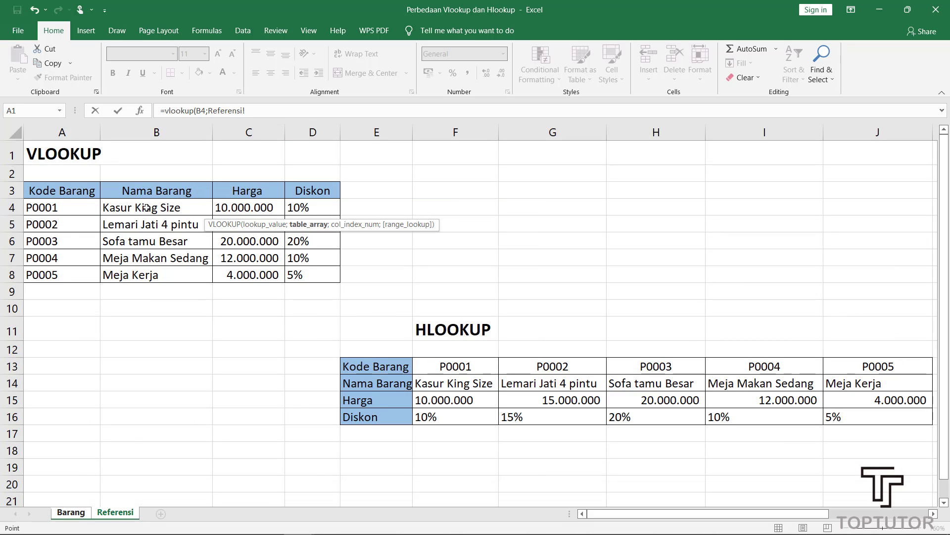
{"action": "left_click_drag", "start_coordinate": [62, 207], "coordinate": [307, 274]}
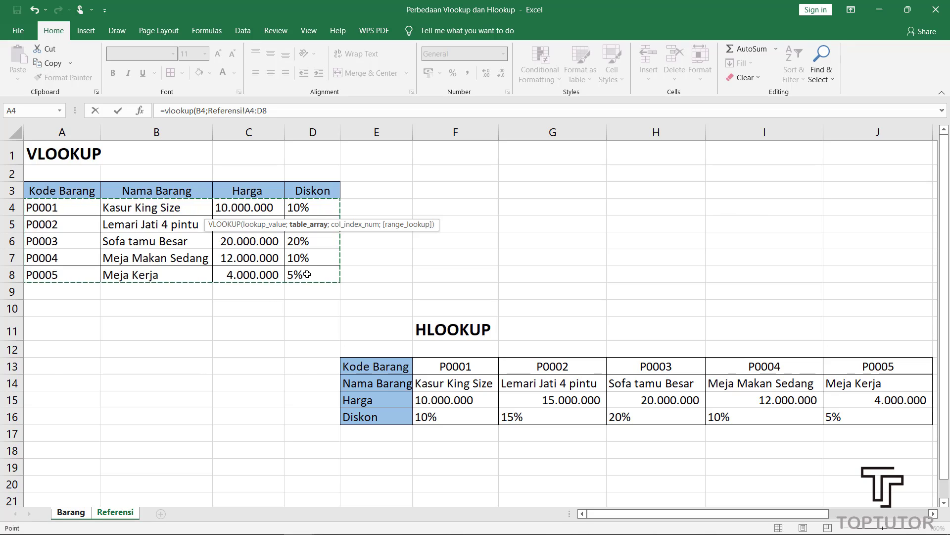
{"action": "key", "text": "F4"}
{"action": "type", "text": "$D$8;"}
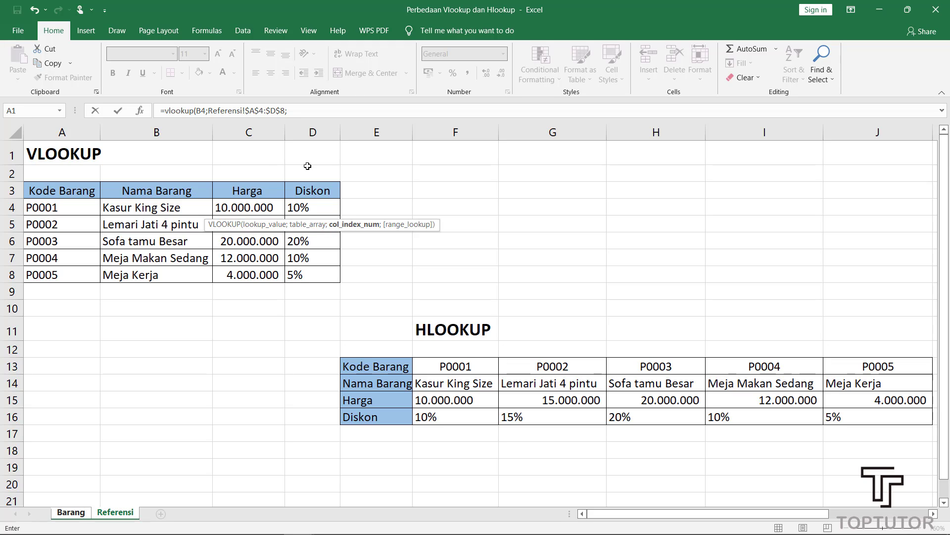
{"action": "type", "text": "2;0"}
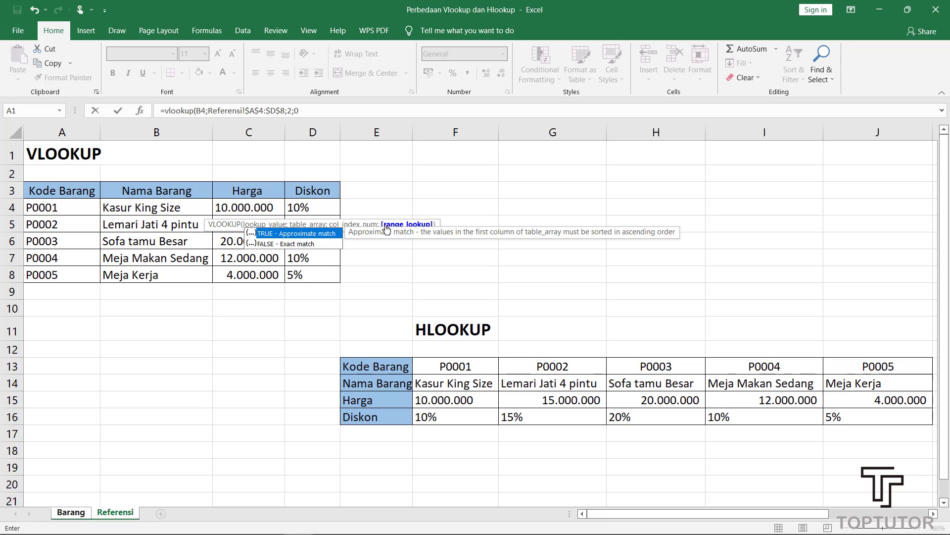
{"action": "type", "text": ")"}
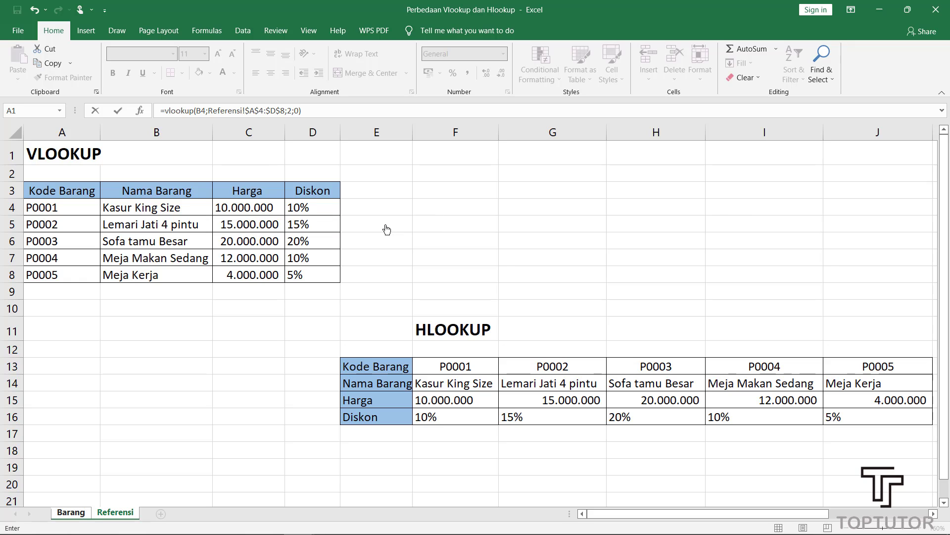
{"action": "key", "text": "Return"}
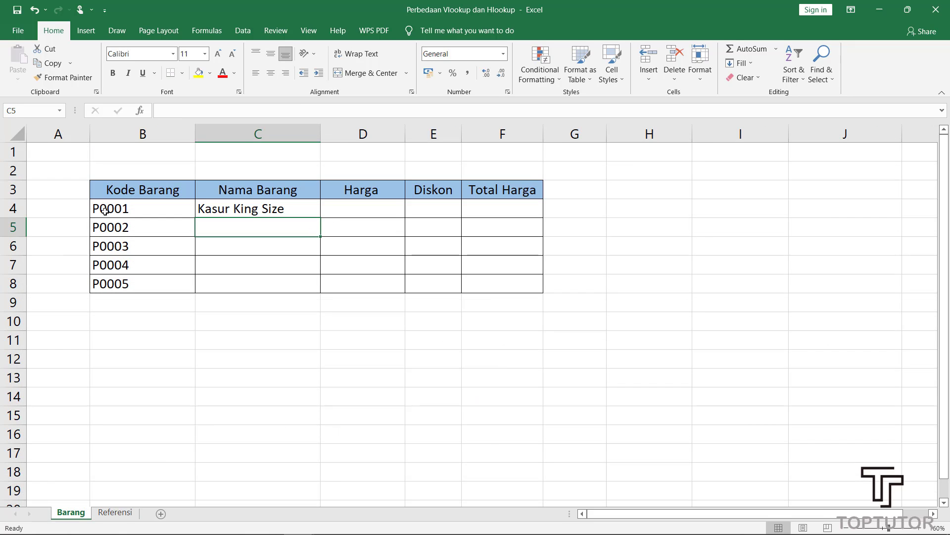
Check C4's formula and glance at the Referensi table before continuing.
{"action": "left_click", "coordinate": [209, 211]}
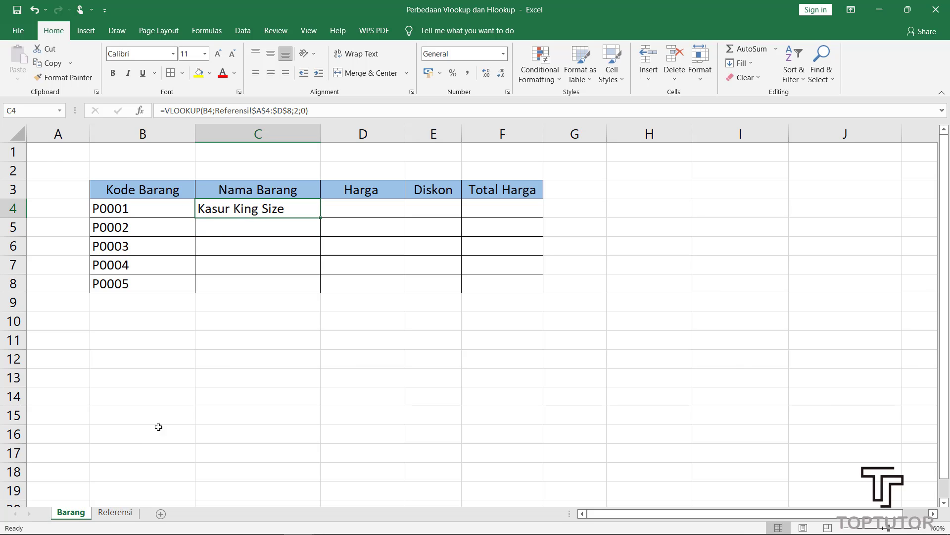
{"action": "left_click", "coordinate": [113, 515]}
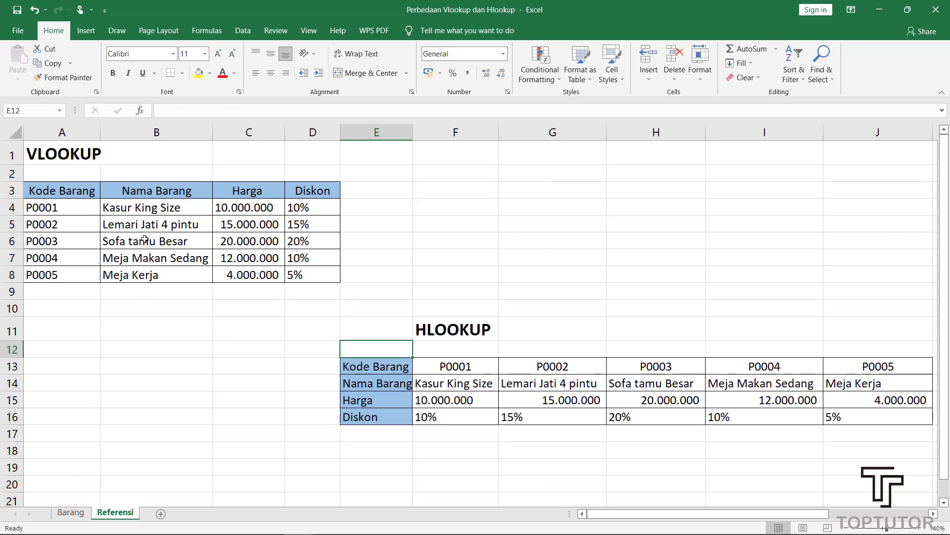
{"action": "left_click", "coordinate": [72, 513]}
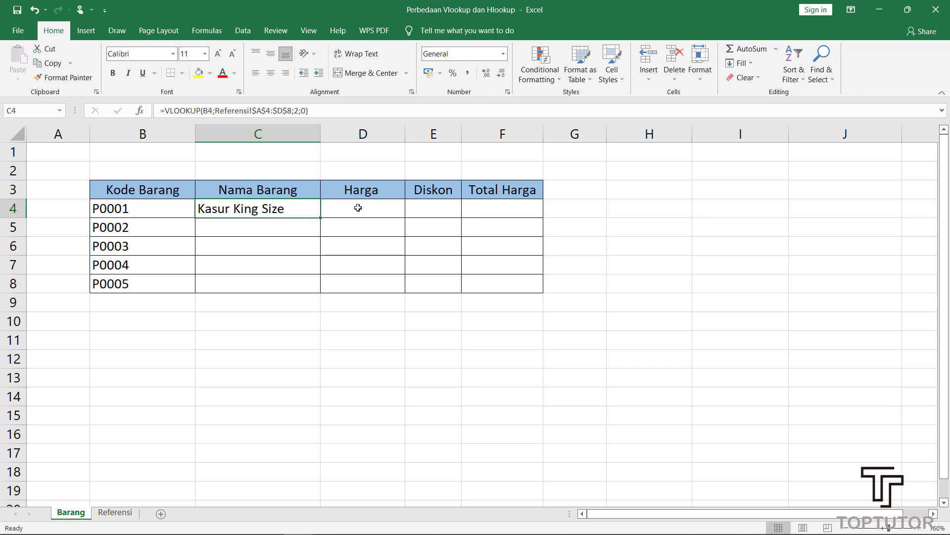
Enter =vlookup(B4;Referensi!$A$4:$D$8;3;0) in D4 to show the price 10.000.000.
{"action": "left_click", "coordinate": [358, 209]}
{"action": "type", "text": "="}
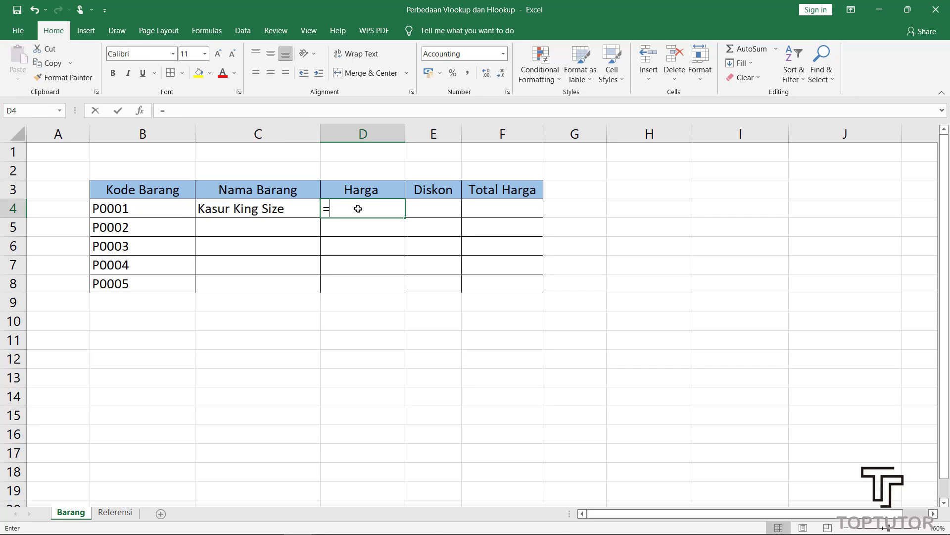
{"action": "type", "text": "vlo"}
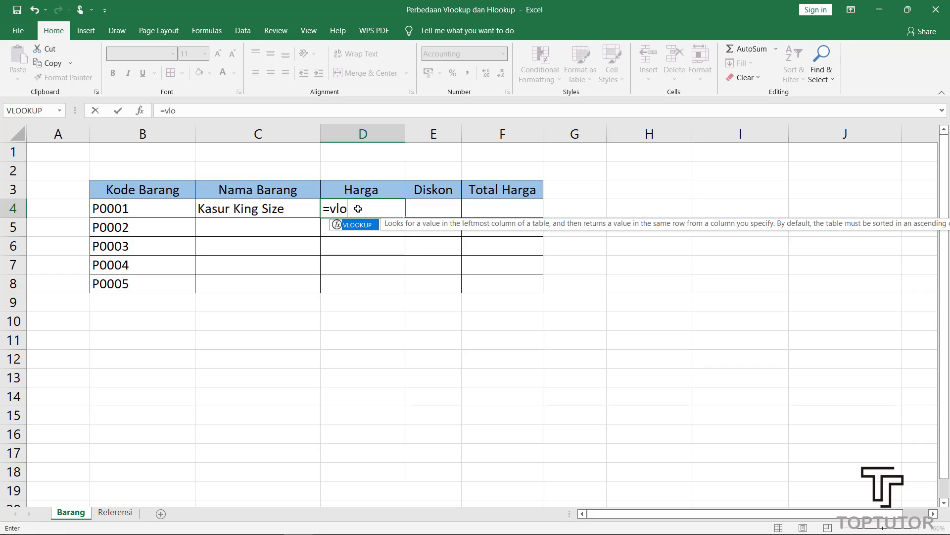
{"action": "type", "text": "okup"}
{"action": "type", "text": "("}
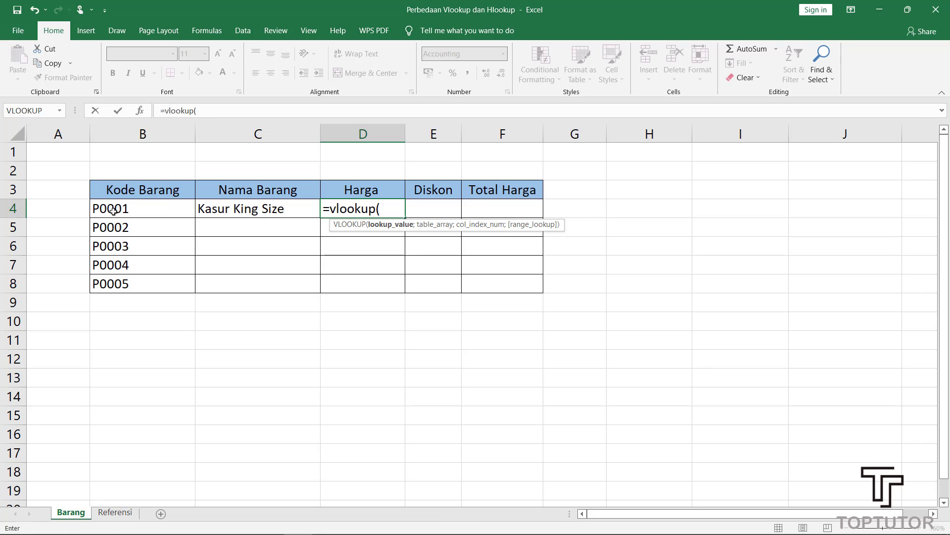
{"action": "left_click", "coordinate": [113, 211]}
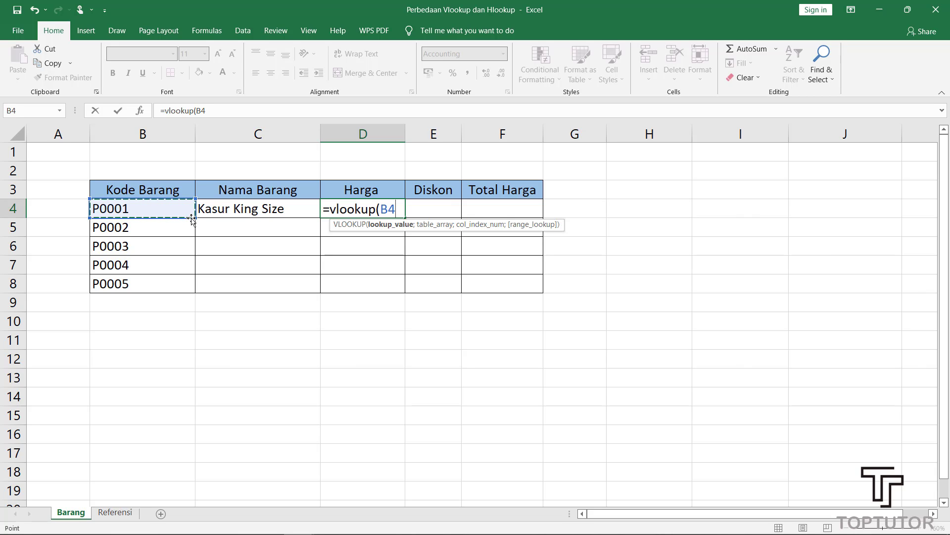
{"action": "type", "text": ";"}
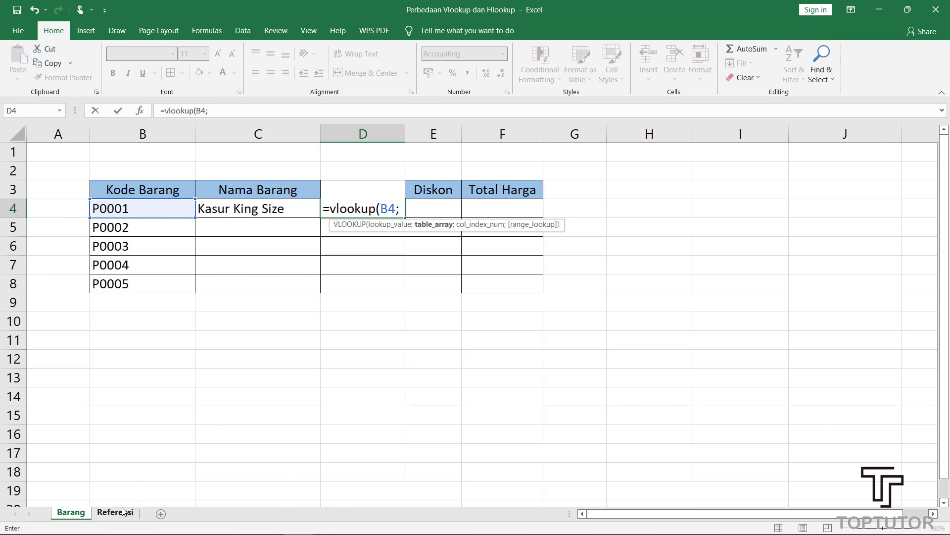
{"action": "left_click", "coordinate": [115, 512]}
{"action": "mouse_move", "coordinate": [70, 208]}
{"action": "left_mouse_down"}
{"action": "mouse_move", "coordinate": [244, 224]}
{"action": "mouse_move", "coordinate": [289, 275]}
{"action": "left_mouse_up"}
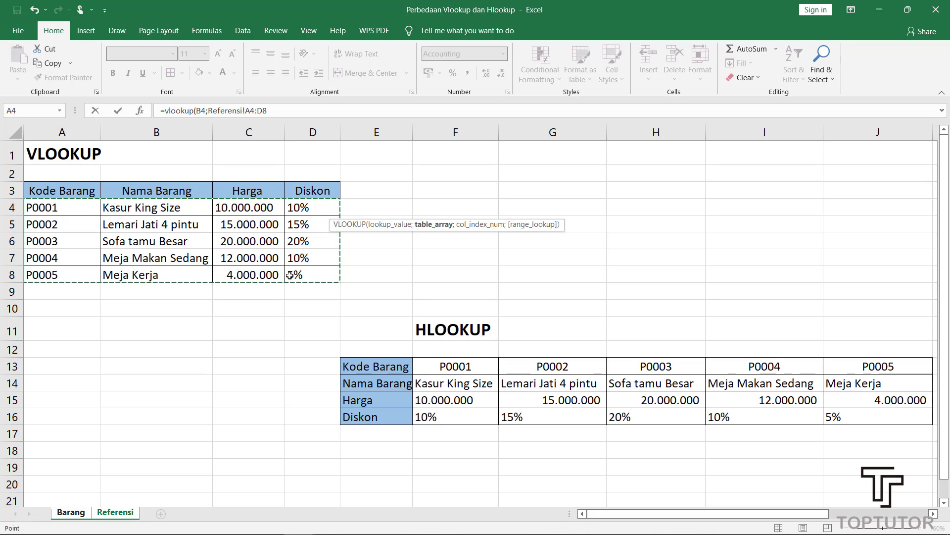
{"action": "key", "text": "F4"}
{"action": "type", "text": "$D$8;"}
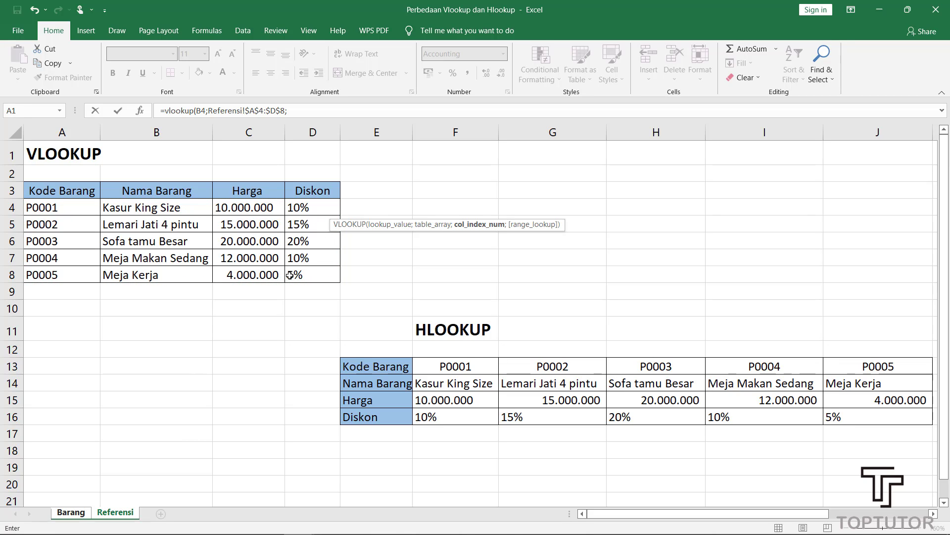
{"action": "type", "text": "3;0"}
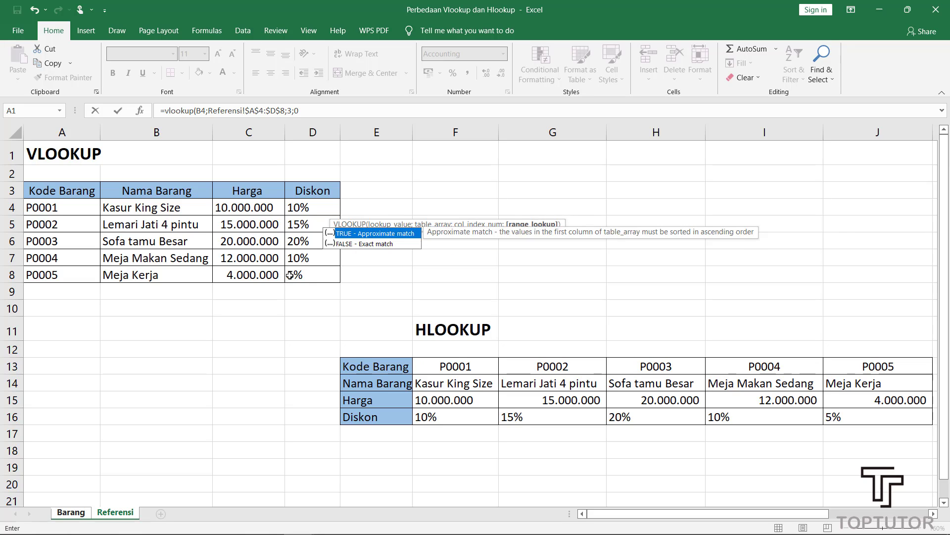
{"action": "type", "text": ")"}
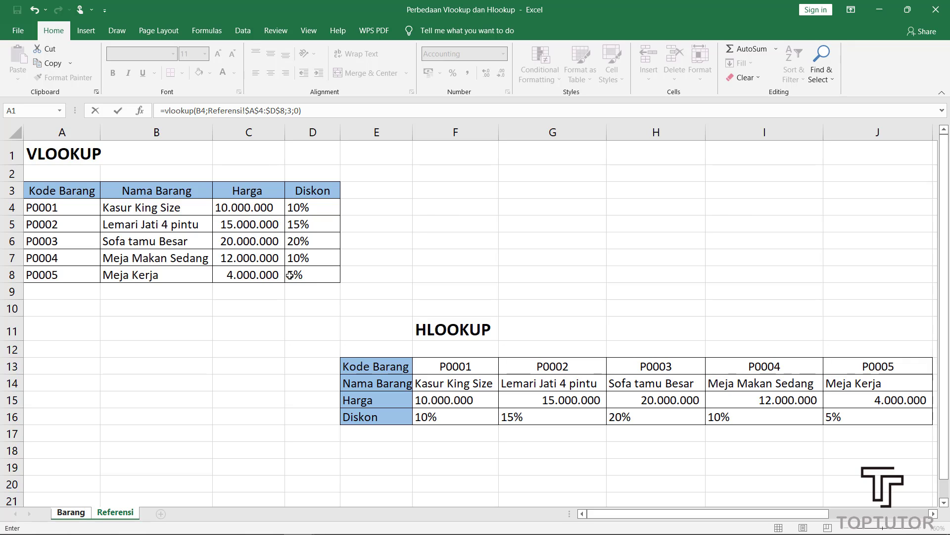
{"action": "key", "text": "Return"}
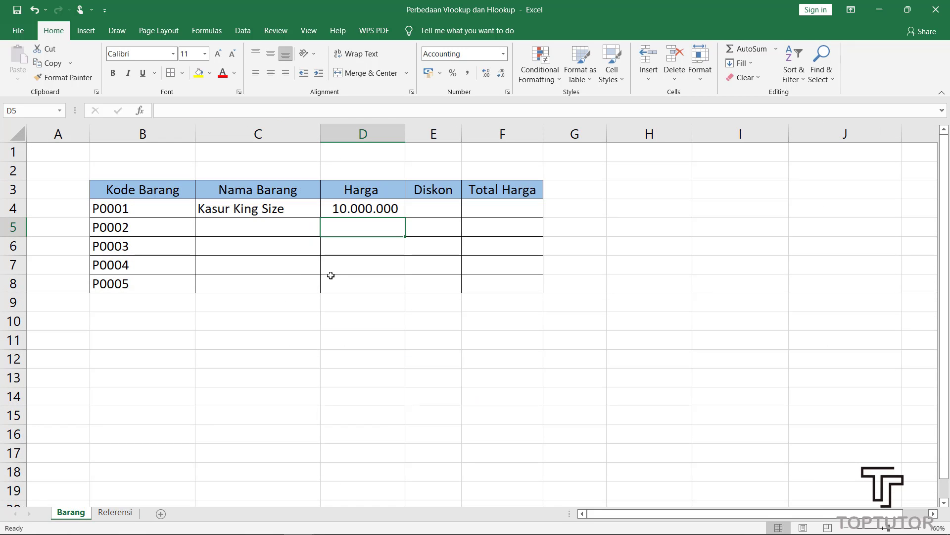
Enter =vlookup(B4;Referensi!$A$4:$D$8;4;0) in E4 to show the 10% discount.
{"action": "left_click", "coordinate": [441, 212]}
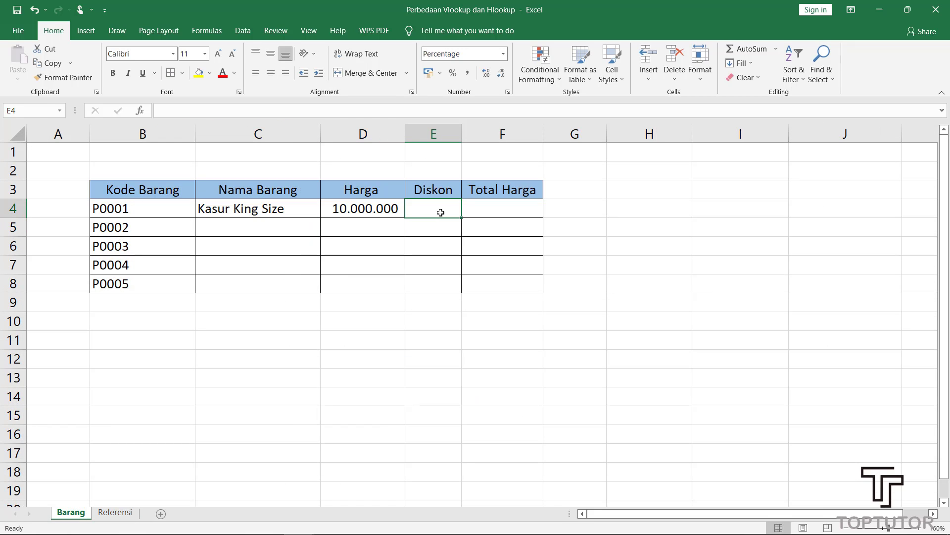
{"action": "type", "text": "=vlo"}
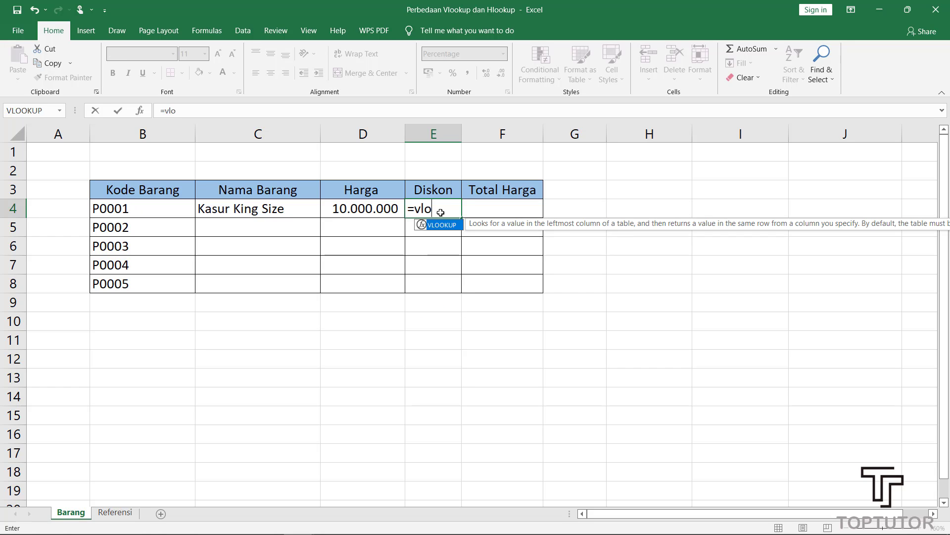
{"action": "type", "text": "okup("}
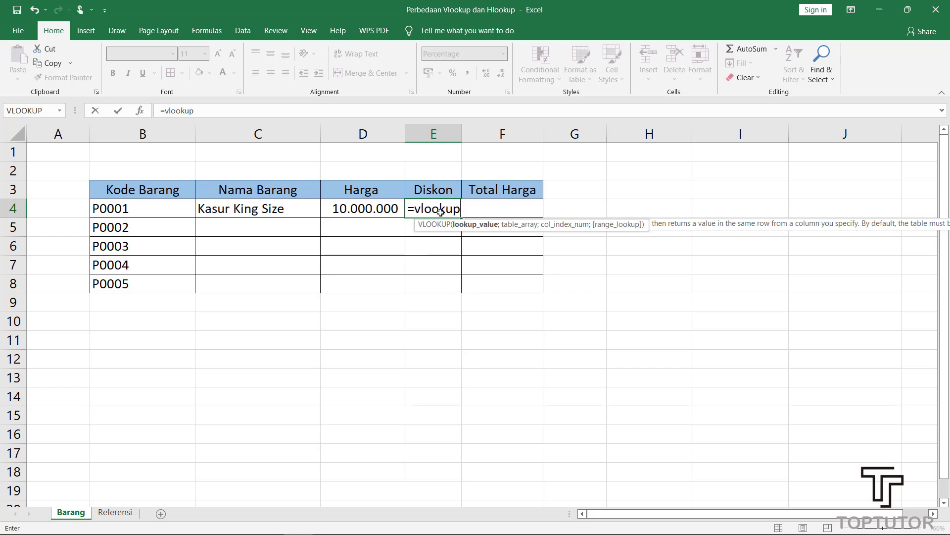
{"action": "left_click", "coordinate": [154, 201]}
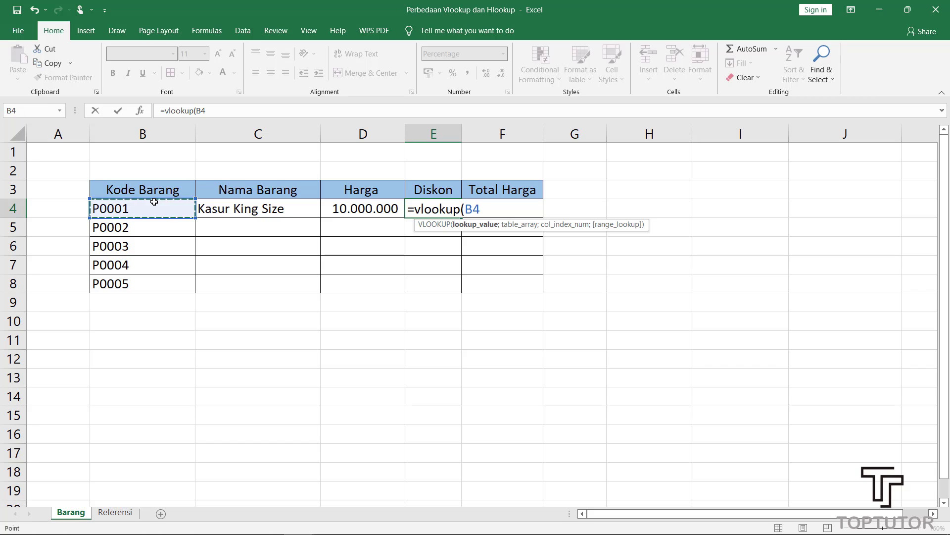
{"action": "type", "text": ";Referensi!"}
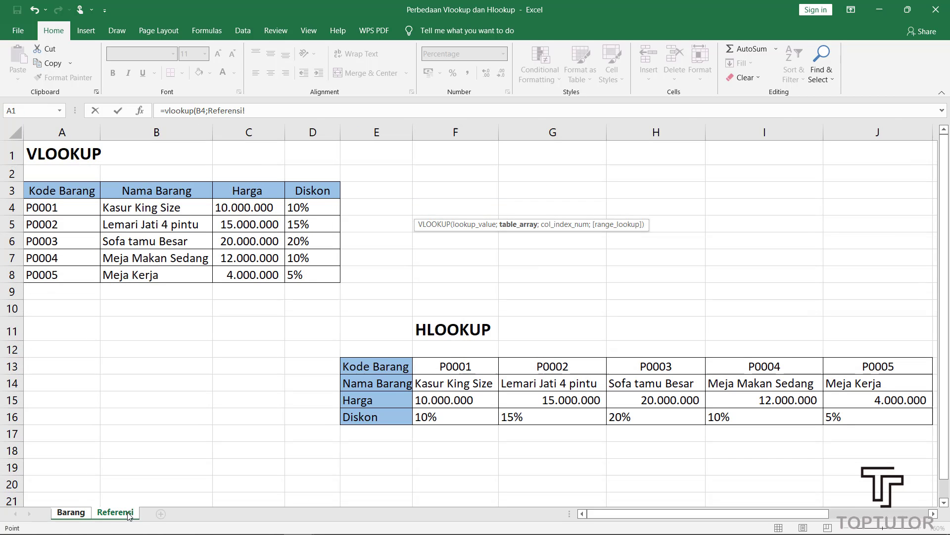
{"action": "left_click", "coordinate": [115, 511]}
{"action": "left_click_drag", "start_coordinate": [79, 208], "coordinate": [311, 268]}
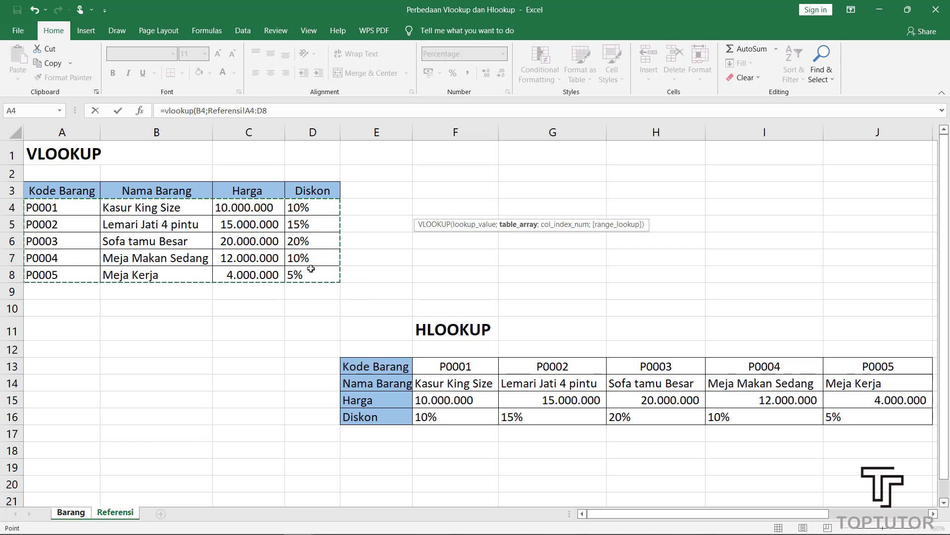
{"action": "key", "text": "F4"}
{"action": "type", "text": "$D$8;"}
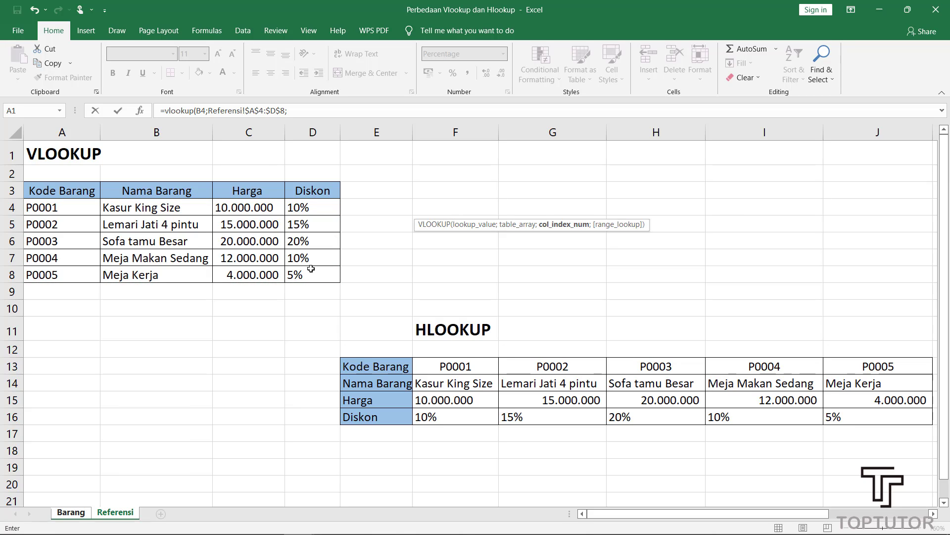
{"action": "type", "text": "4;"}
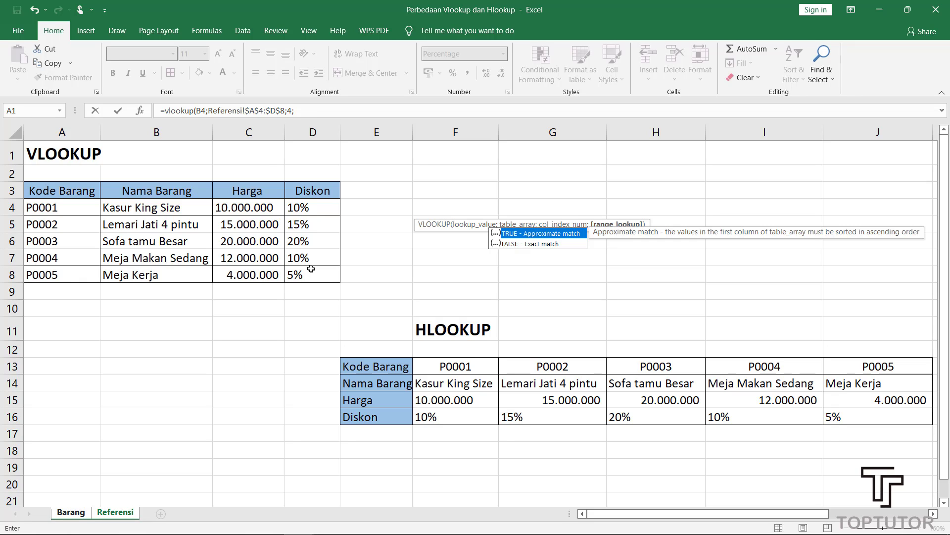
{"action": "type", "text": "0)"}
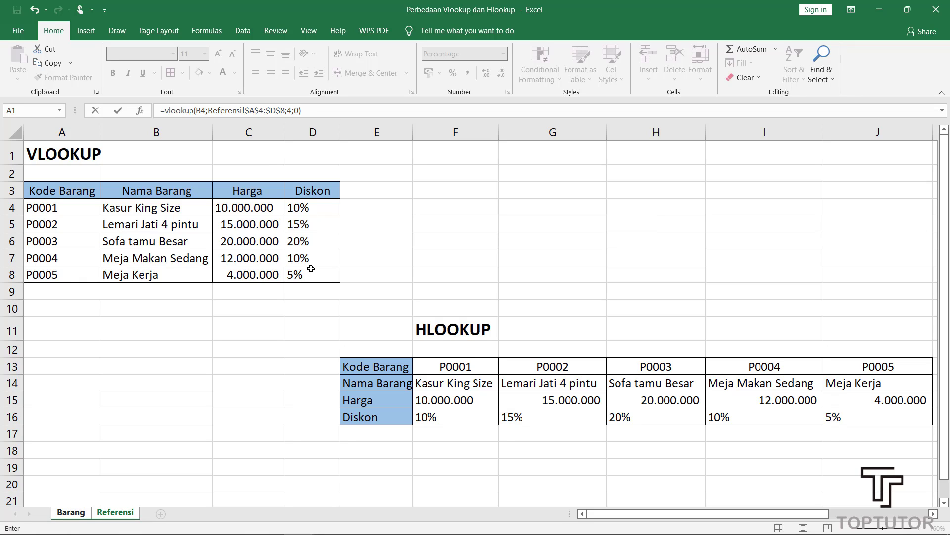
{"action": "key", "text": "Return"}
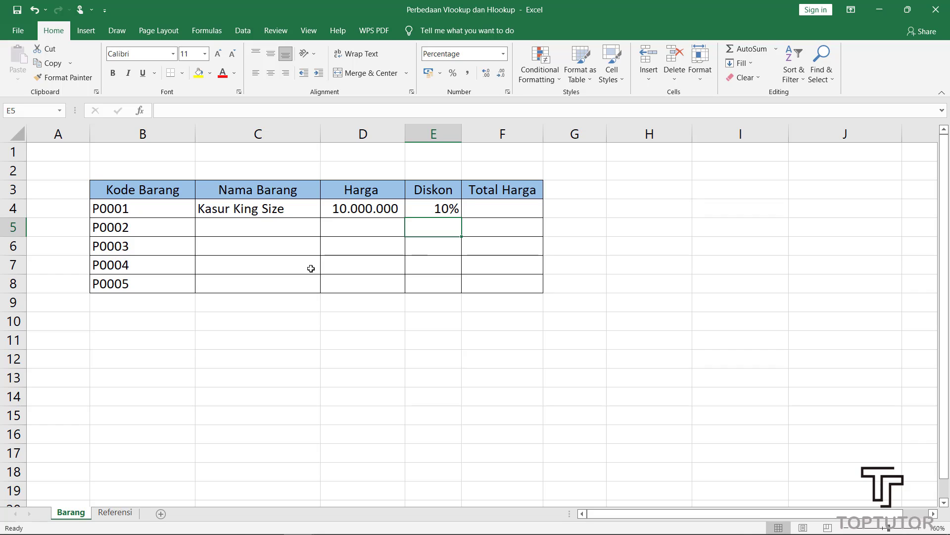
Enter =D4-E4*D4 in F4 so Total Harga shows 9.000.000.
{"action": "left_click", "coordinate": [507, 209]}
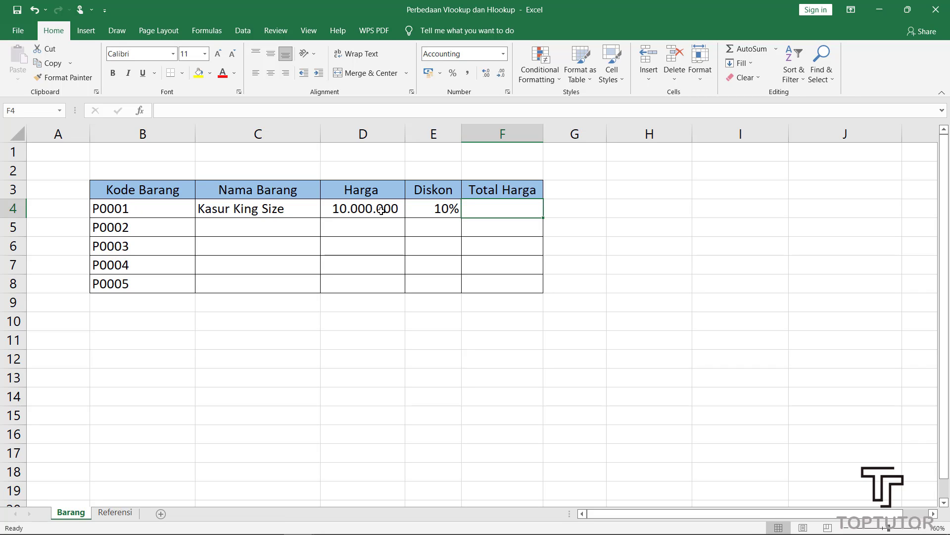
{"action": "type", "text": "="}
{"action": "left_click", "coordinate": [378, 216]}
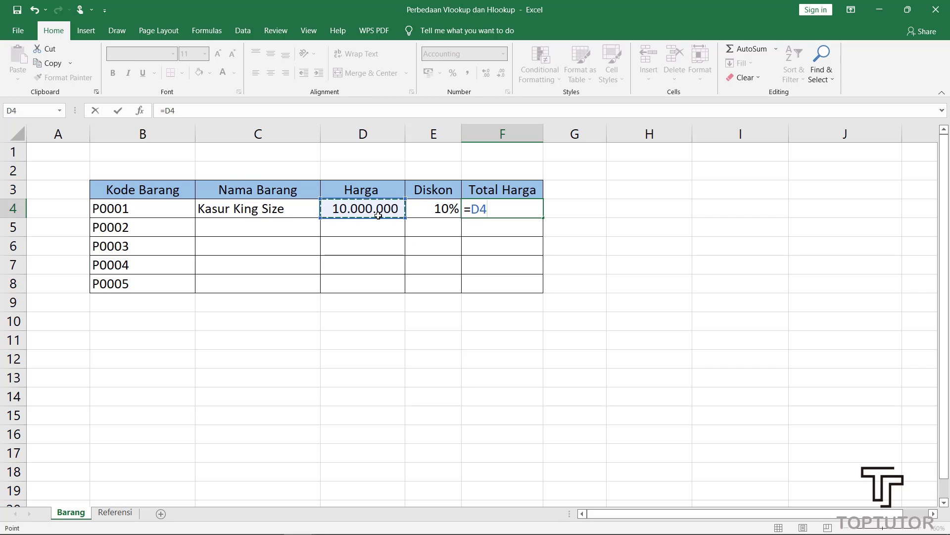
{"action": "type", "text": "-"}
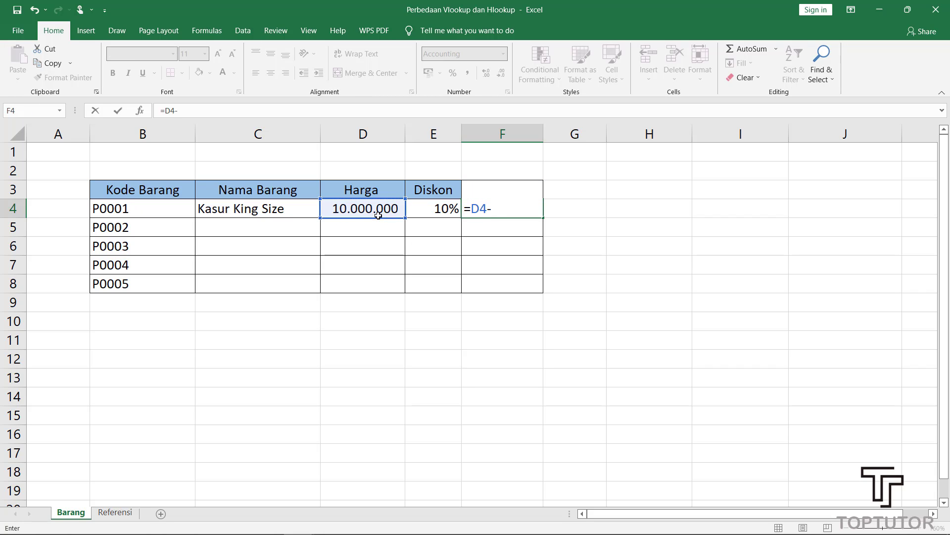
{"action": "left_click", "coordinate": [433, 208]}
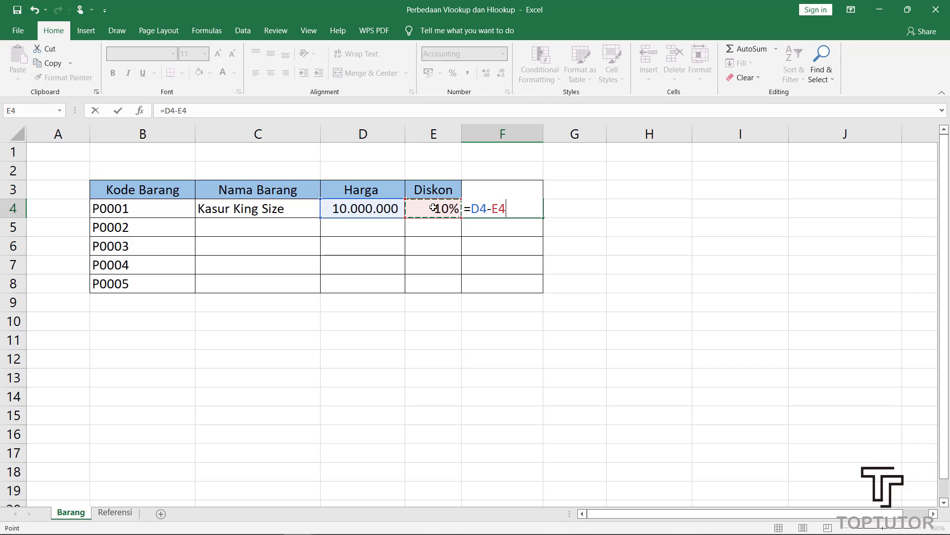
{"action": "type", "text": "*"}
{"action": "left_click", "coordinate": [373, 210]}
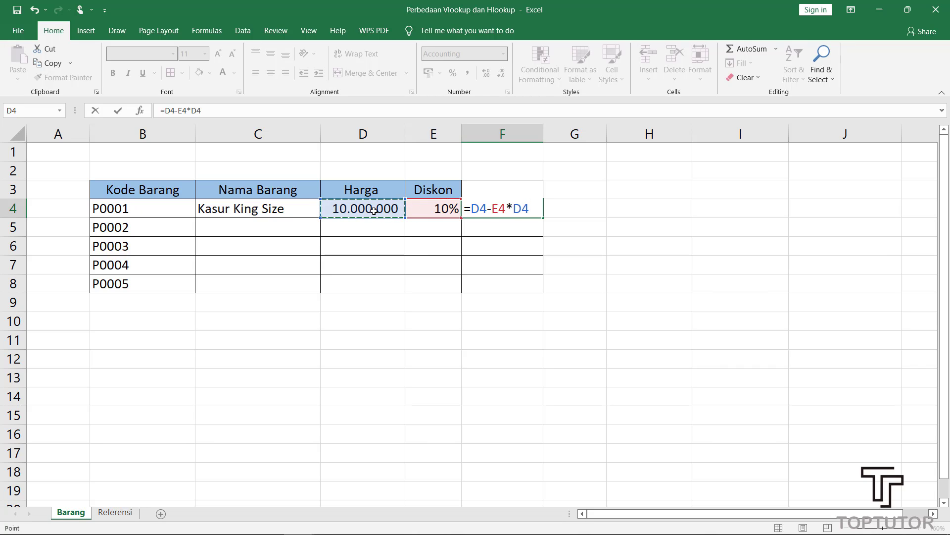
{"action": "key", "text": "Return"}
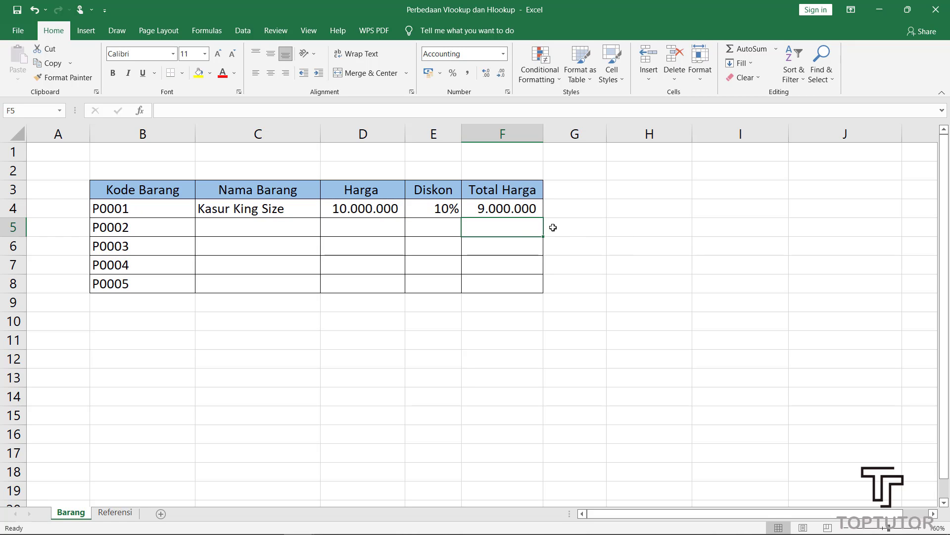
Fill the C4:F4 formulas down through row 8 for items P0002–P0005.
{"action": "left_click", "coordinate": [516, 205]}
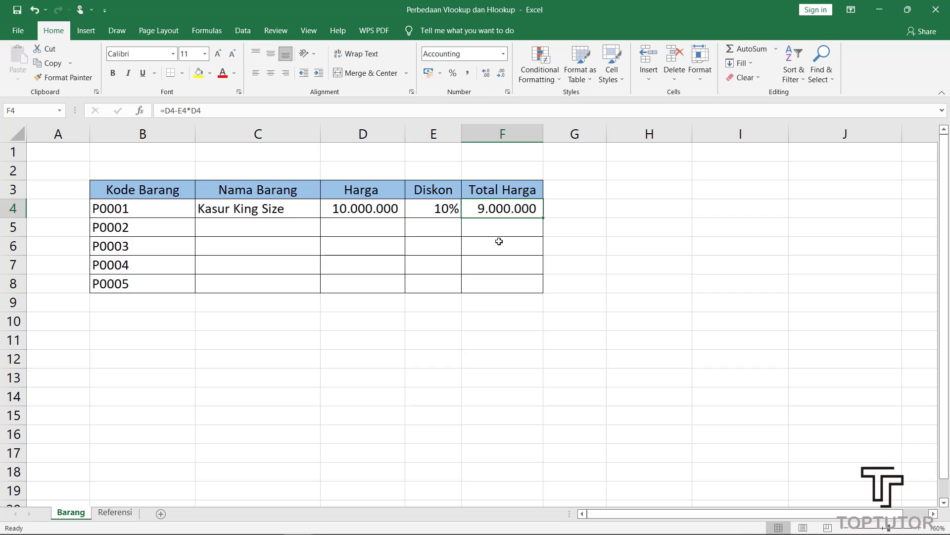
{"action": "left_click", "coordinate": [266, 208]}
{"action": "left_click_drag", "start_coordinate": [312, 209], "coordinate": [503, 210]}
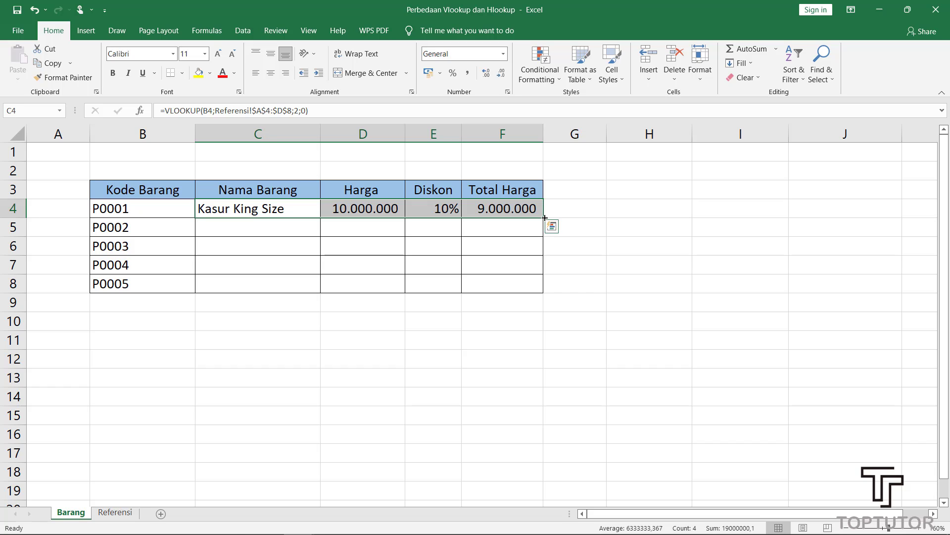
{"action": "double_click", "coordinate": [545, 218]}
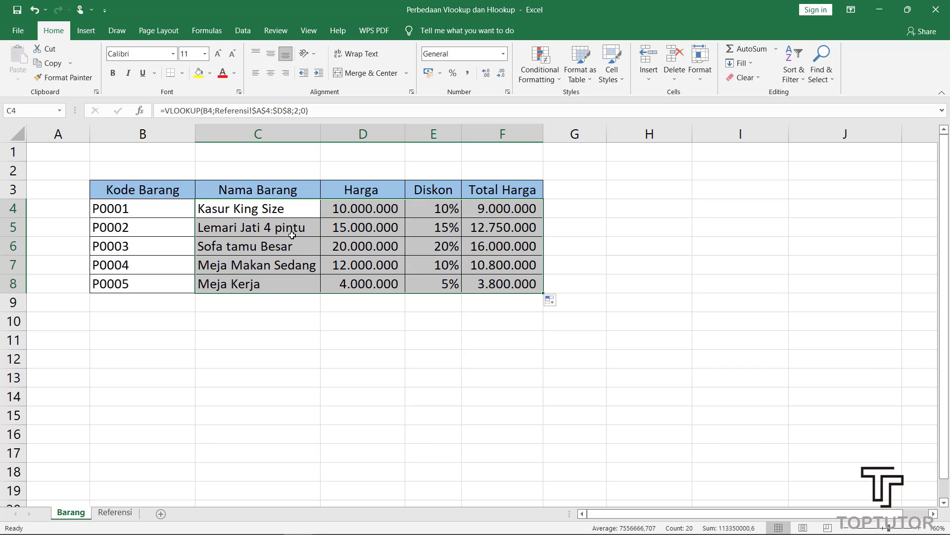
{"action": "left_click", "coordinate": [280, 302]}
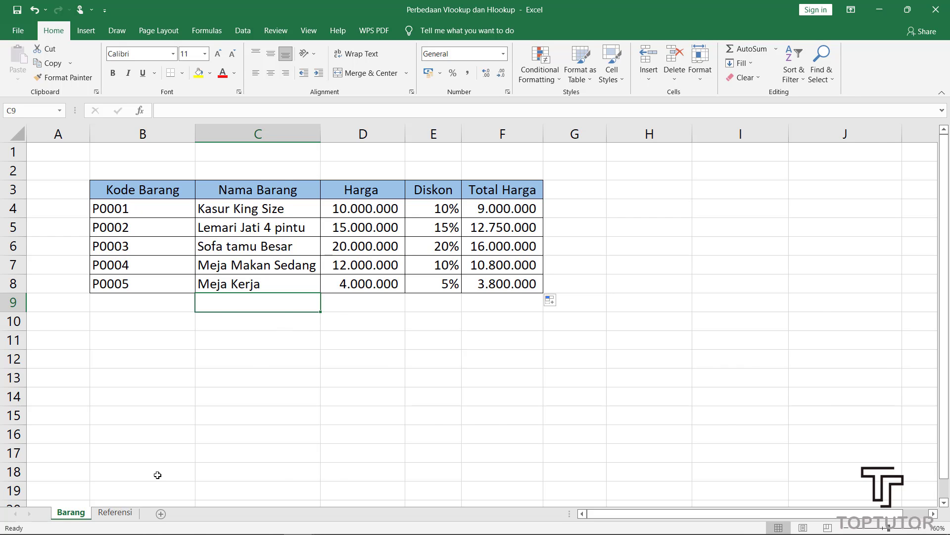
Delete the contents of C4:F8 on Barang, leaving only codes P0001–P0005.
{"action": "left_click", "coordinate": [121, 512]}
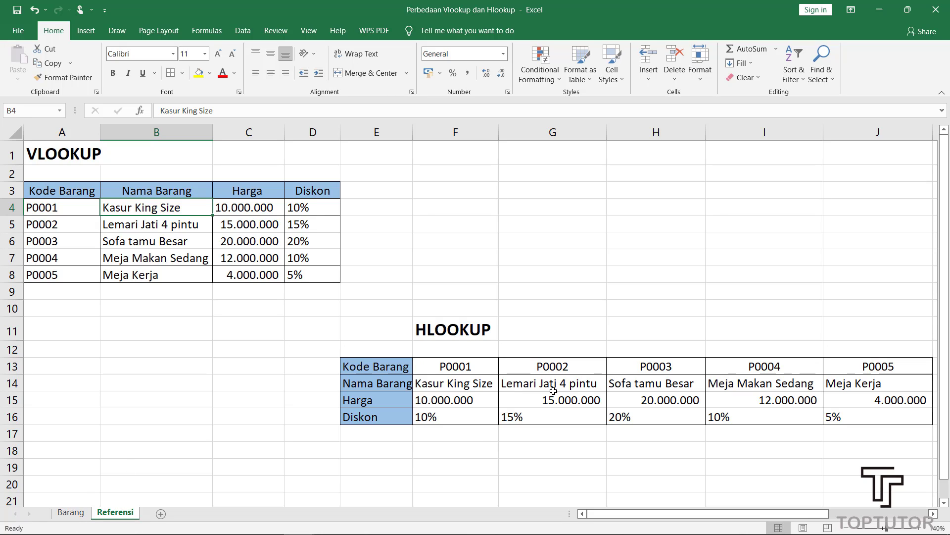
{"action": "left_click", "coordinate": [79, 515]}
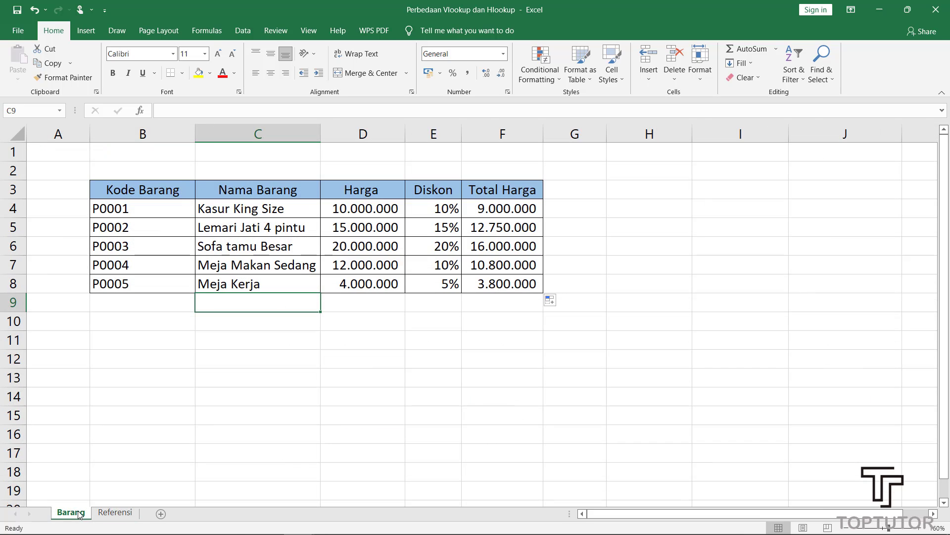
{"action": "left_click", "coordinate": [253, 368]}
{"action": "left_click_drag", "start_coordinate": [291, 213], "coordinate": [474, 276]}
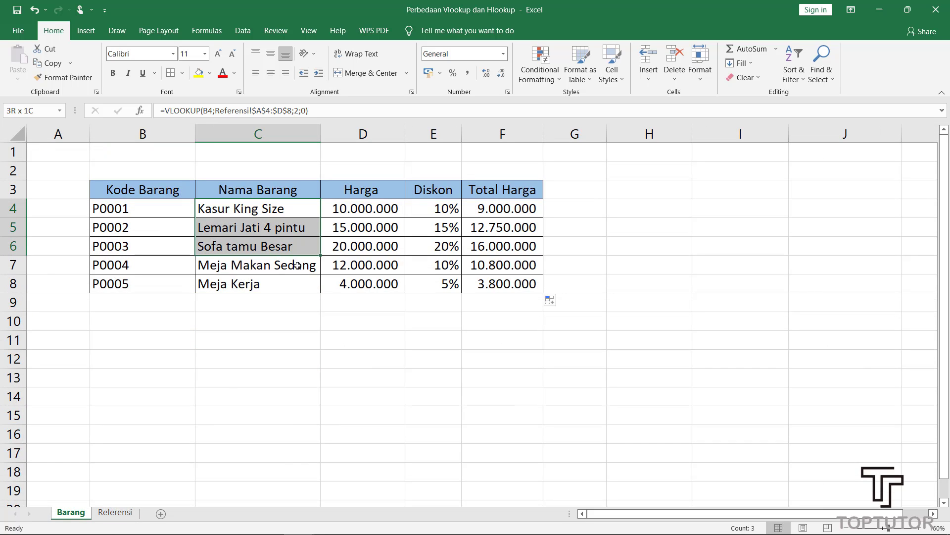
{"action": "key", "text": "Delete"}
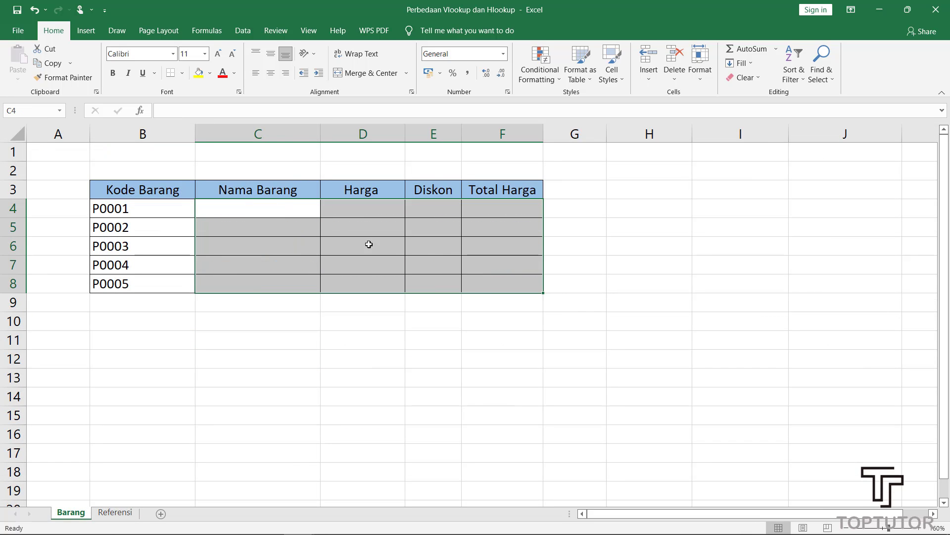
{"action": "left_click", "coordinate": [276, 209]}
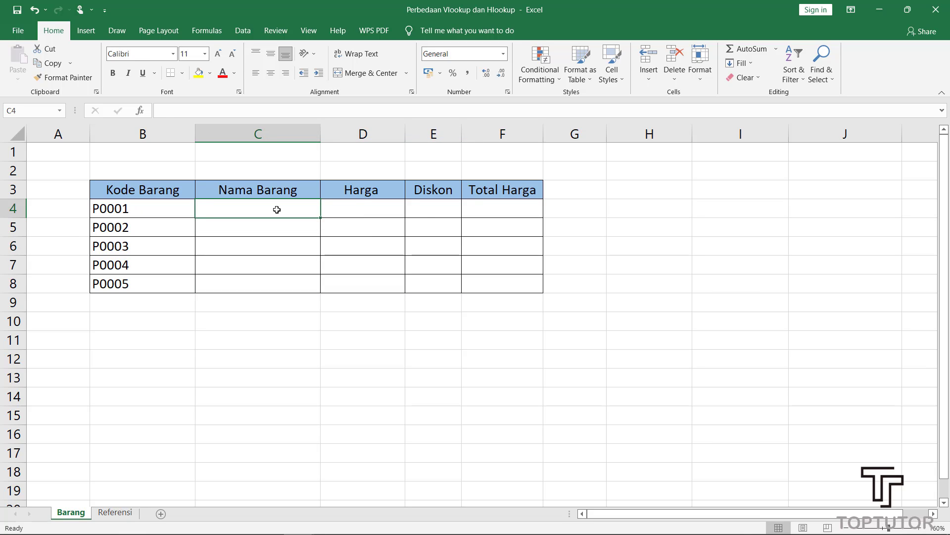
Enter =hlookup(B4;Referensi!$F$13:$J$16;2;0) in C4 to show Kasur King Size.
{"action": "type", "text": "=h"}
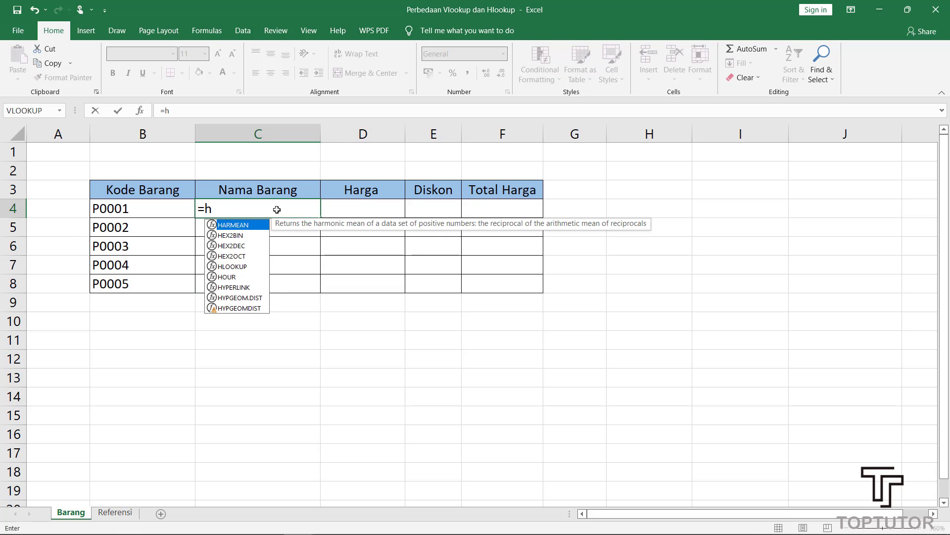
{"action": "type", "text": "looku"}
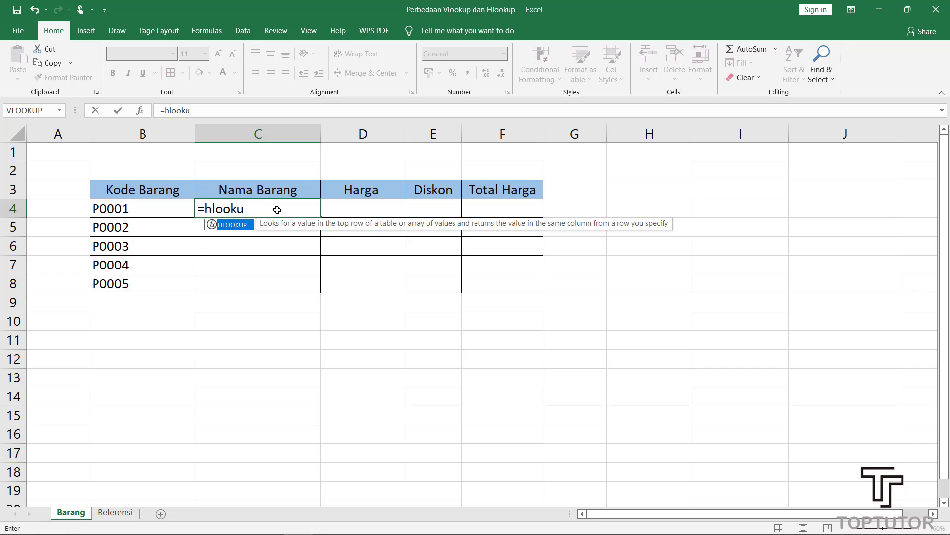
{"action": "type", "text": "p("}
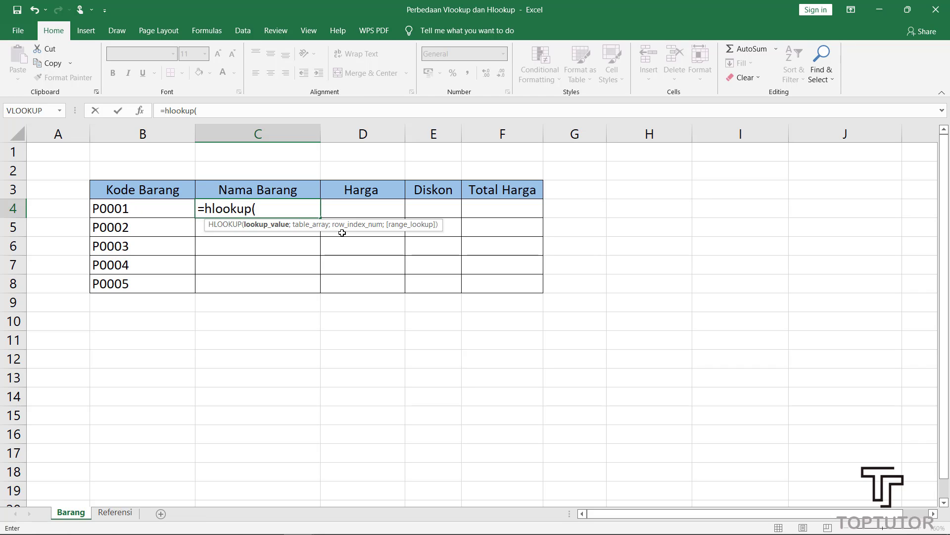
{"action": "left_click", "coordinate": [112, 206]}
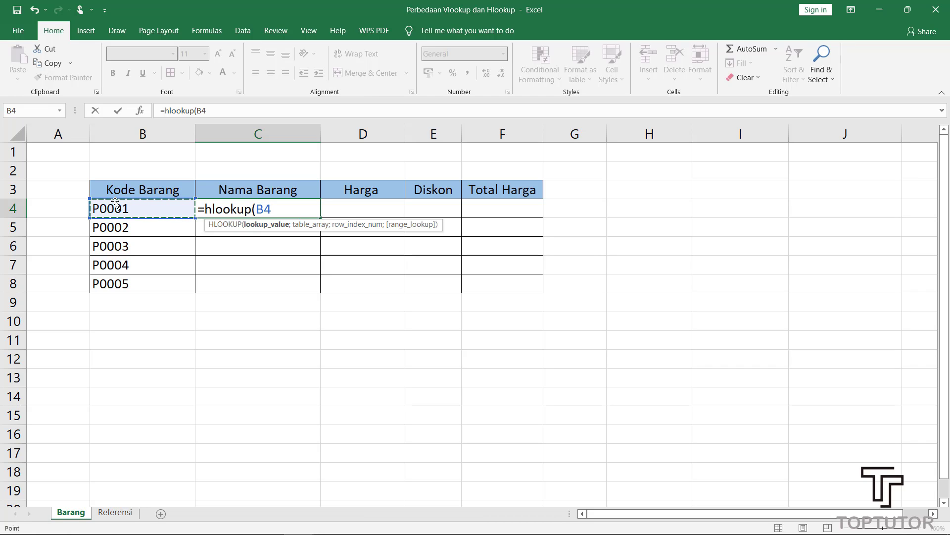
{"action": "type", "text": ";"}
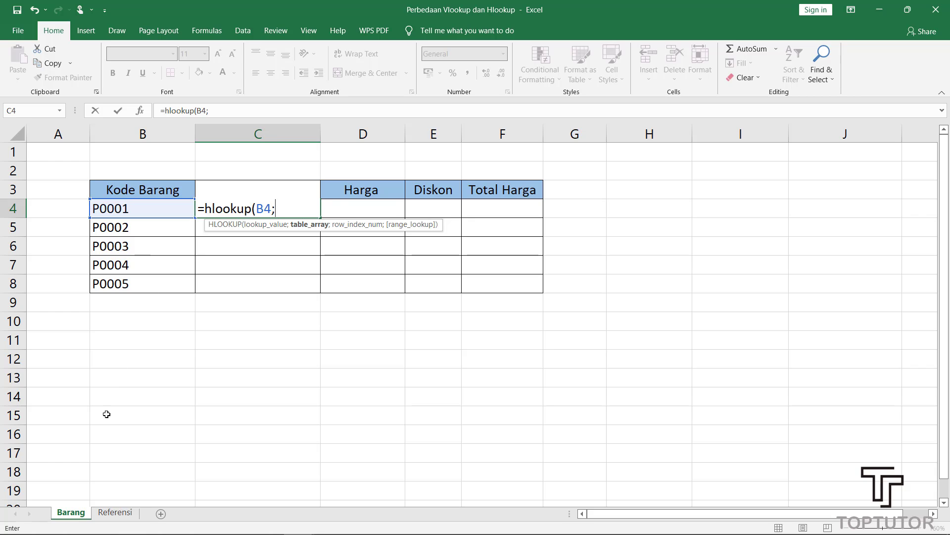
{"action": "left_click", "coordinate": [115, 512]}
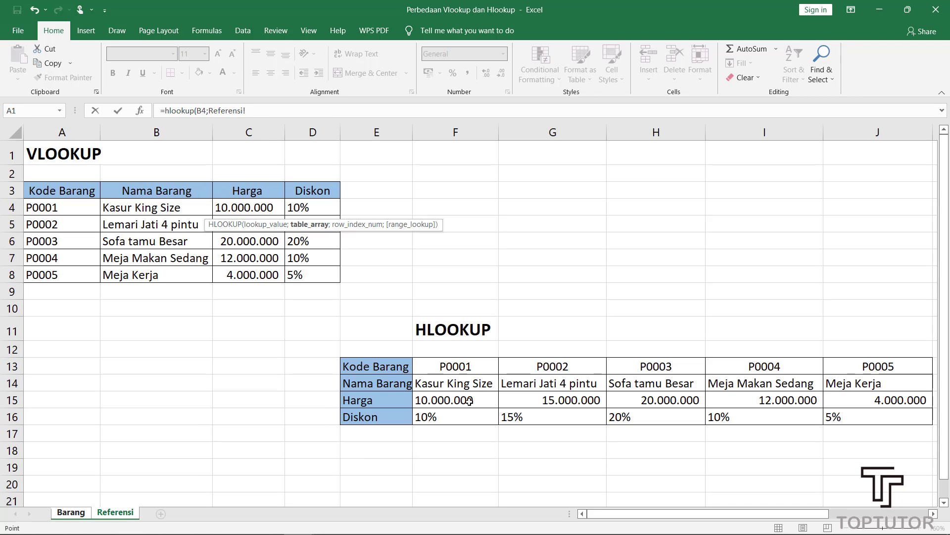
{"action": "left_click_drag", "start_coordinate": [446, 367], "coordinate": [496, 418]}
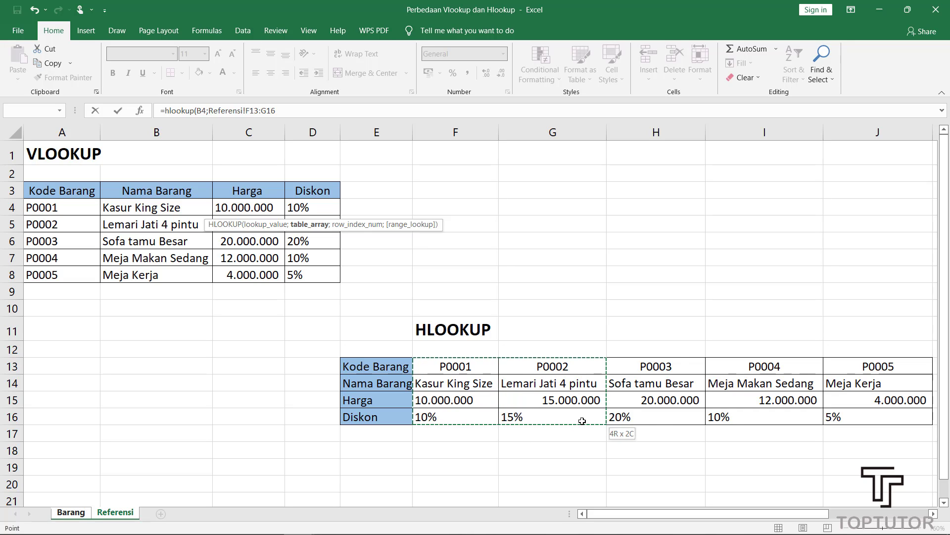
{"action": "left_click_drag", "start_coordinate": [496, 418], "coordinate": [855, 423]}
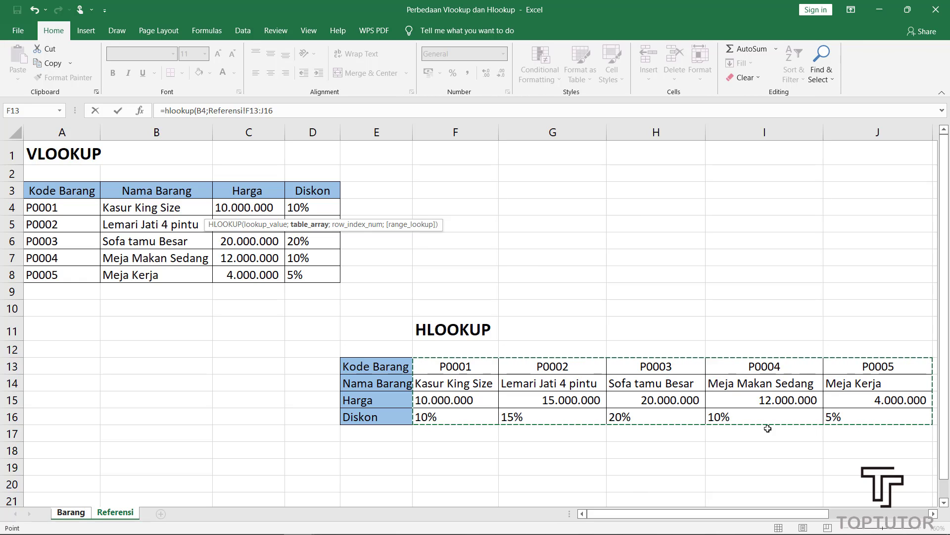
{"action": "key", "text": "F4"}
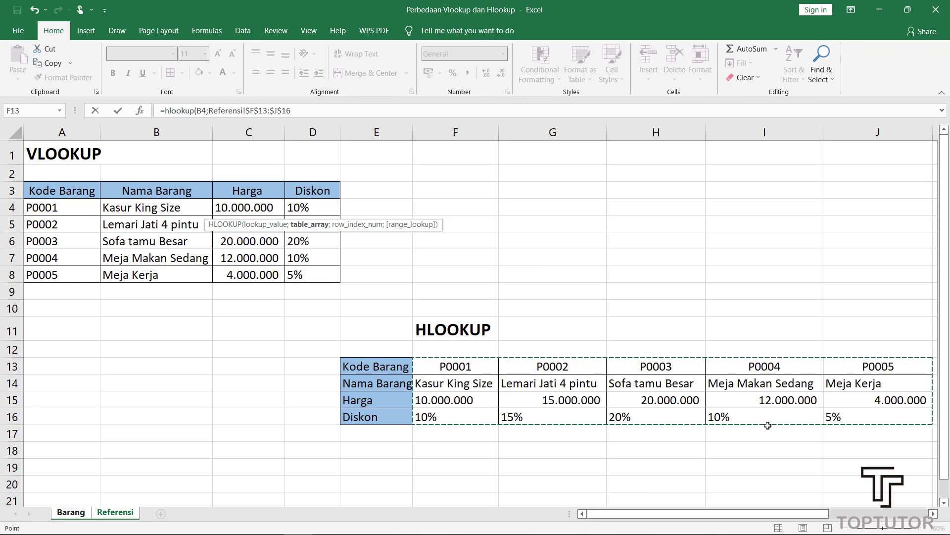
{"action": "type", "text": ";2"}
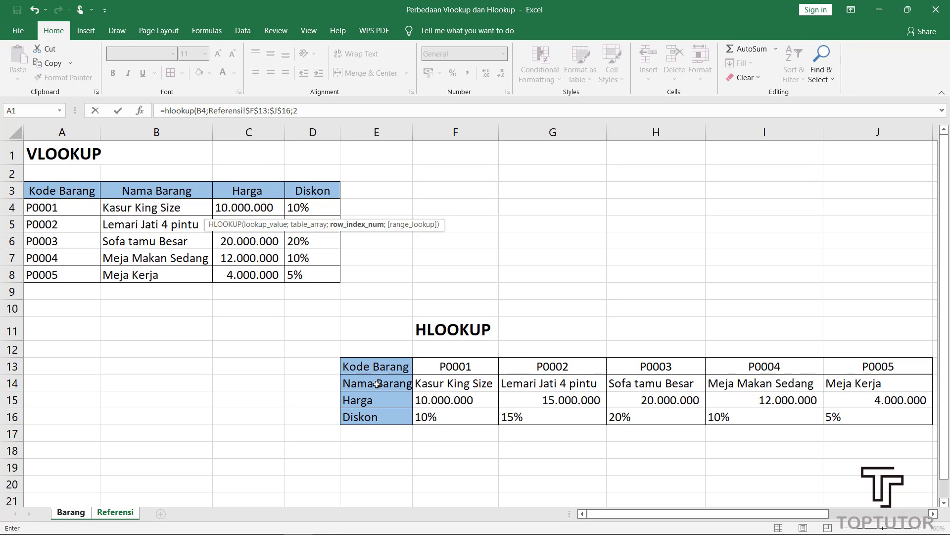
{"action": "type", "text": ";"}
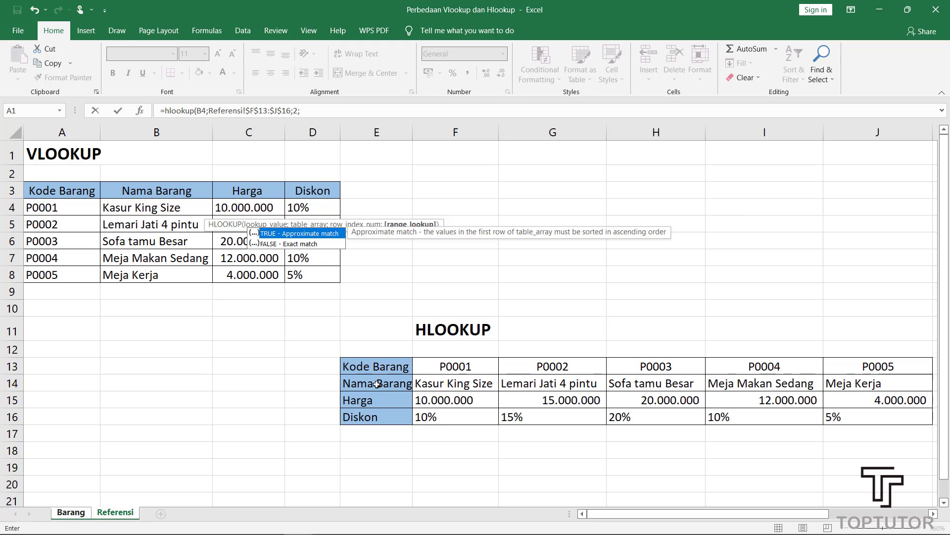
{"action": "type", "text": "0"}
{"action": "type", "text": ")"}
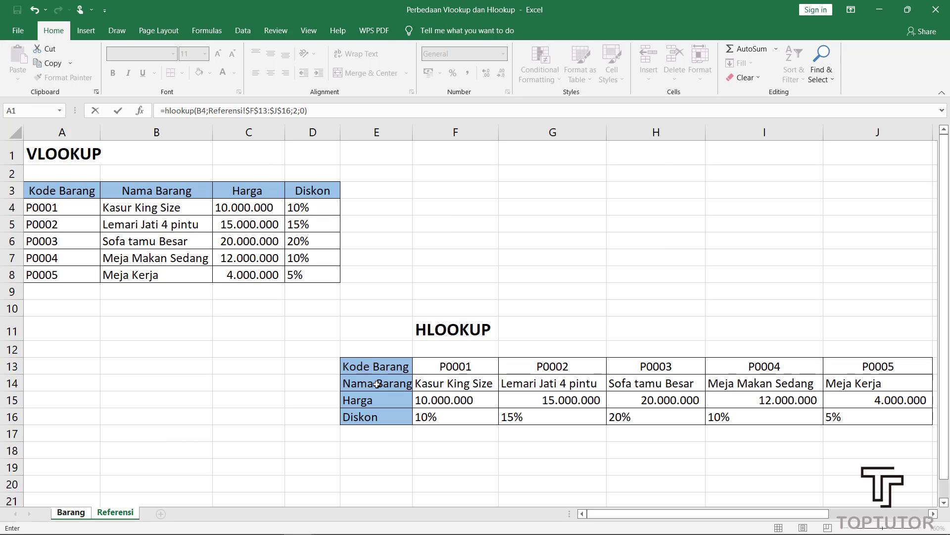
{"action": "key", "text": "Return"}
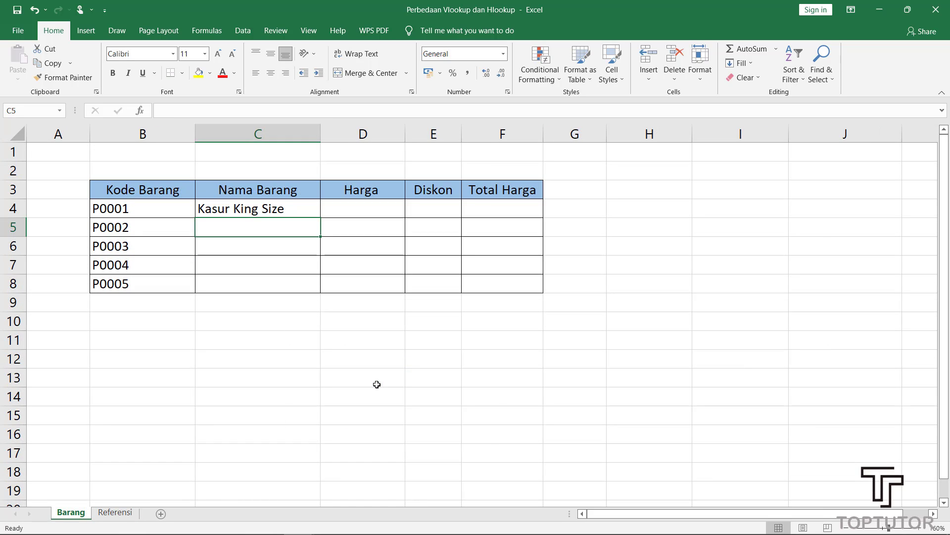
Enter =hlookup(B4;Referensi!$F$13:$J$16;3;0) in D4 to show 10.000.000.
{"action": "left_click", "coordinate": [361, 205]}
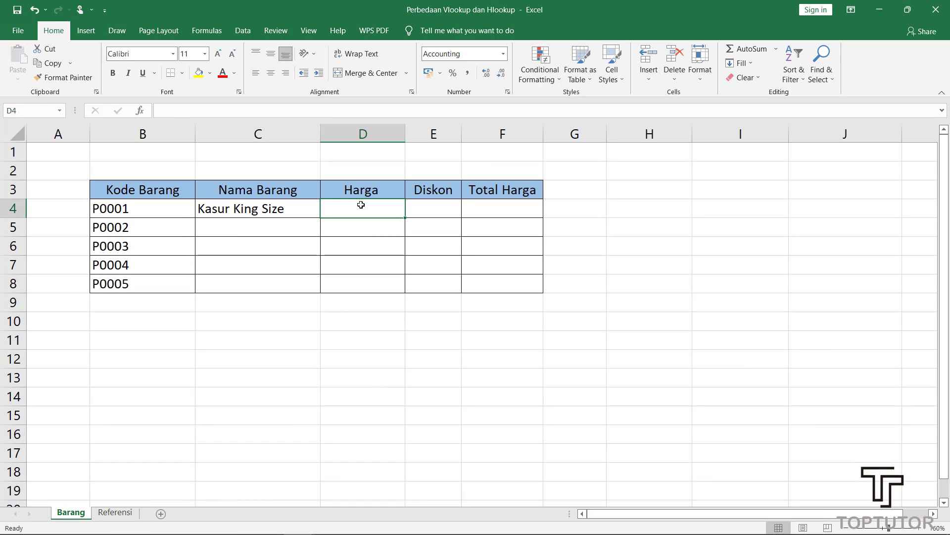
{"action": "type", "text": "=h"}
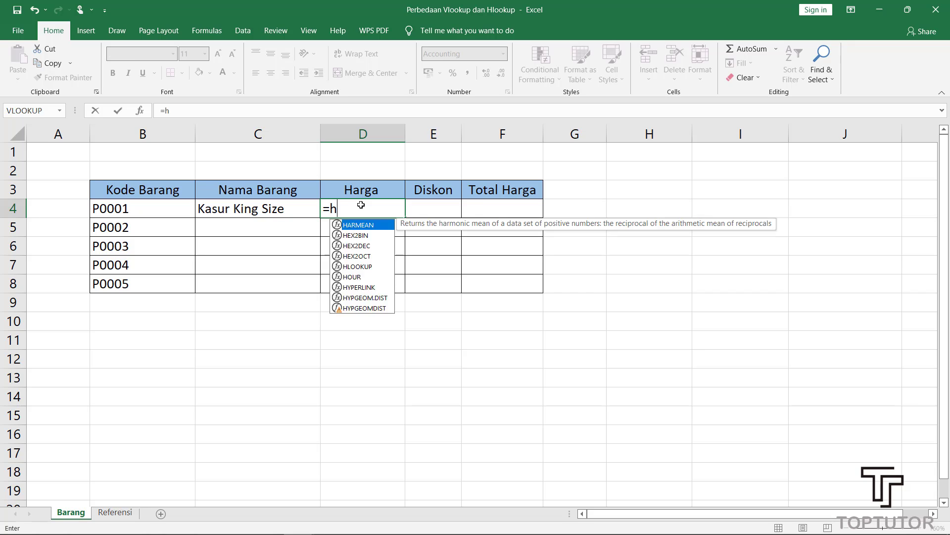
{"action": "type", "text": "lookup"}
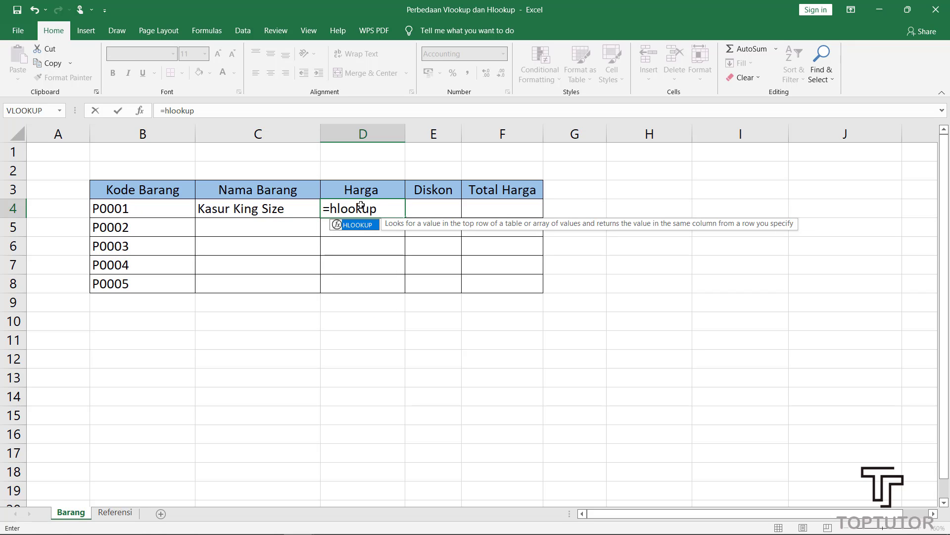
{"action": "type", "text": "("}
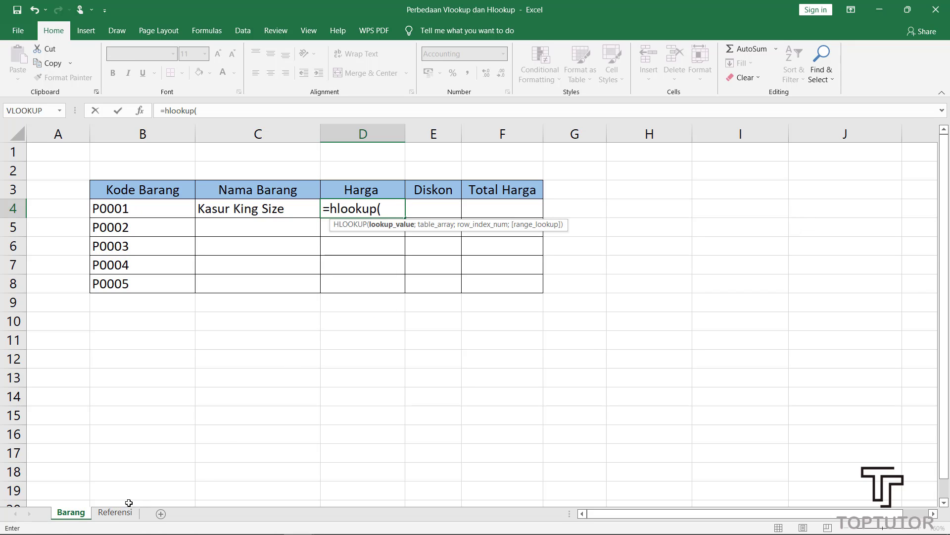
{"action": "left_click", "coordinate": [105, 204]}
{"action": "type", "text": ";"}
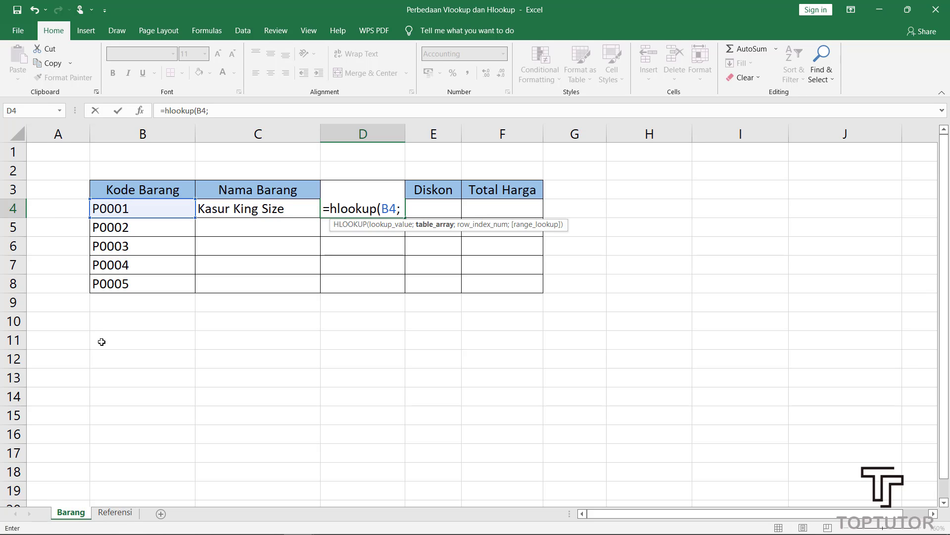
{"action": "left_click", "coordinate": [110, 510]}
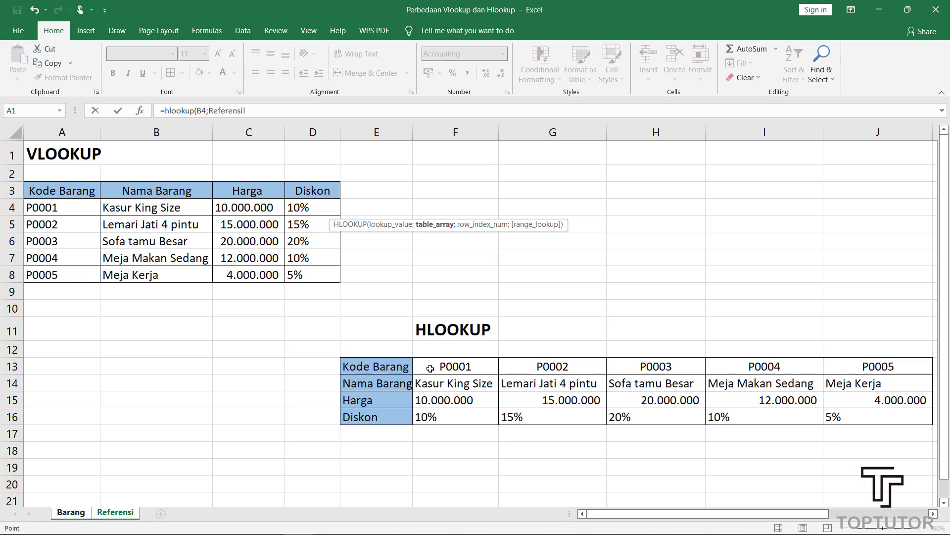
{"action": "left_click_drag", "start_coordinate": [431, 366], "coordinate": [892, 419]}
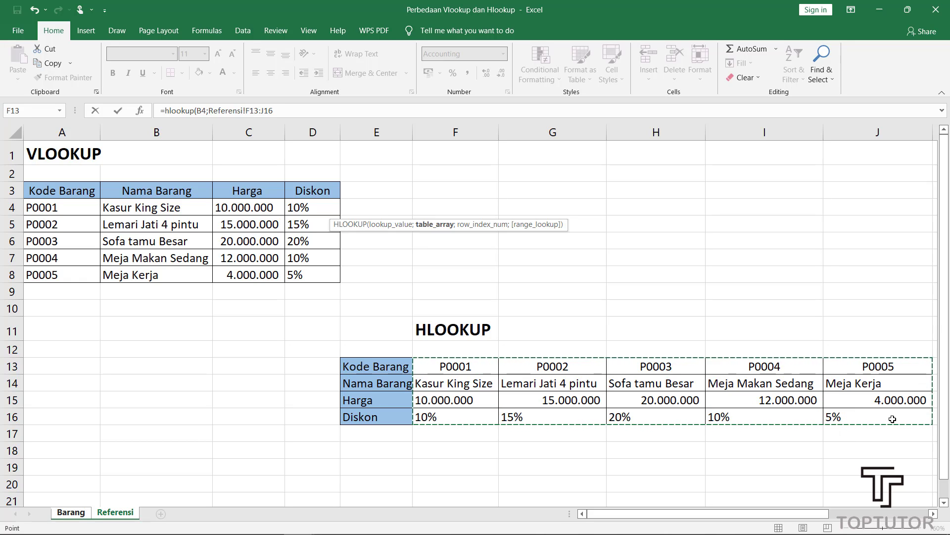
{"action": "key", "text": "F4"}
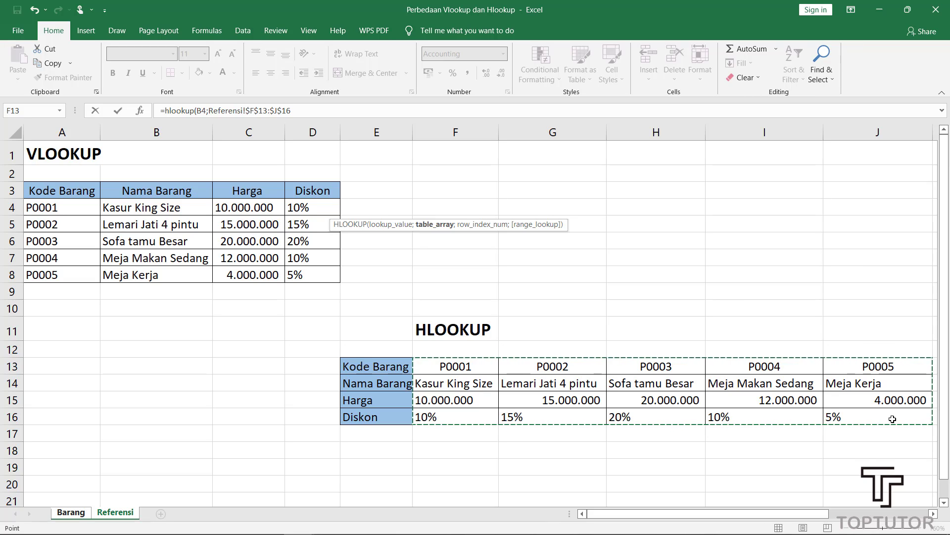
{"action": "type", "text": ";"}
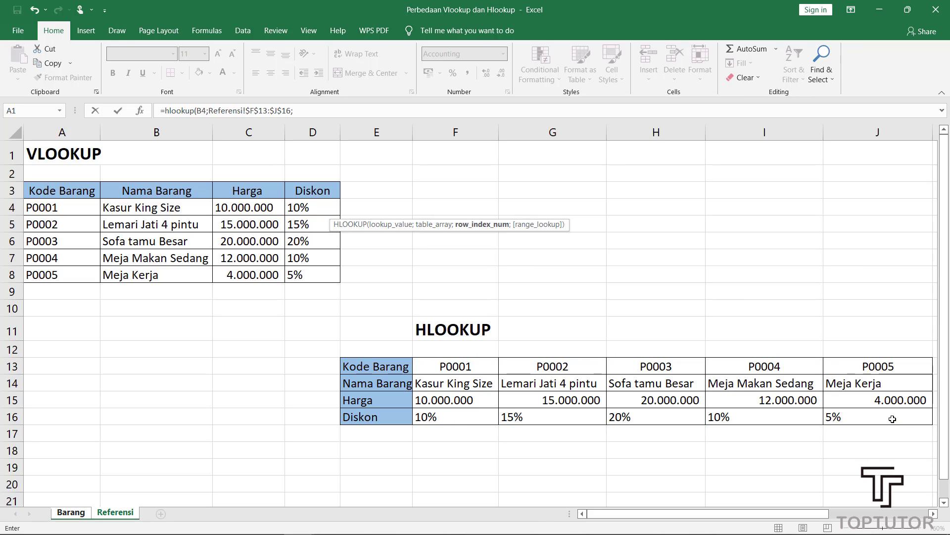
{"action": "type", "text": "3"}
{"action": "type", "text": ";0)"}
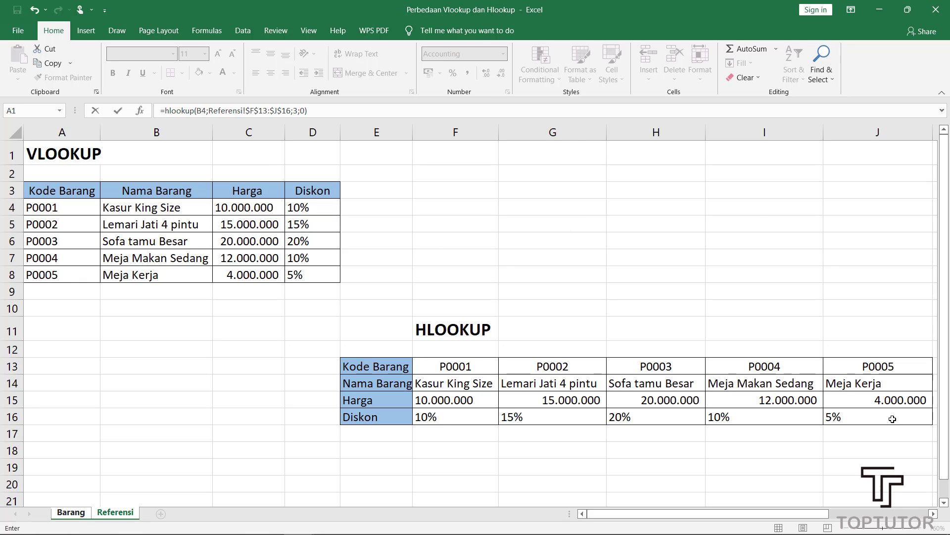
{"action": "key", "text": "Return"}
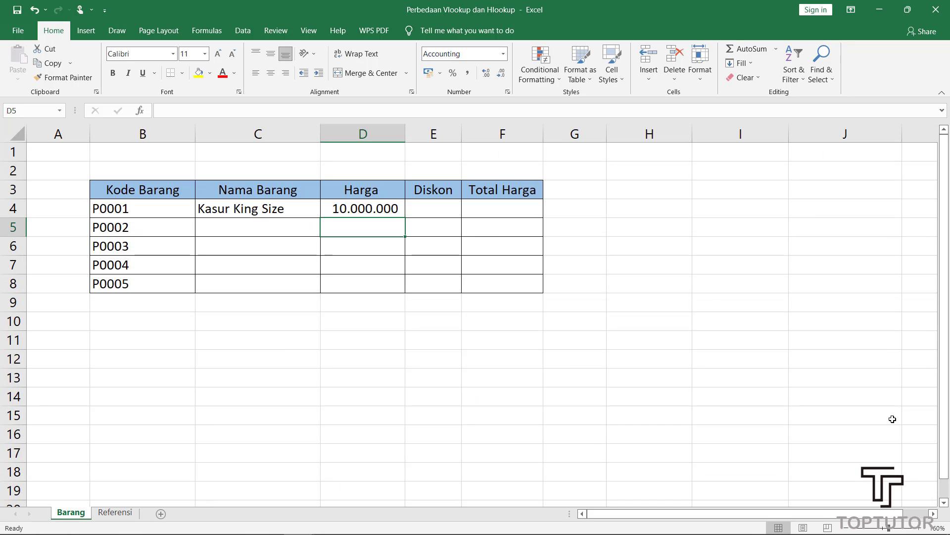
{"action": "left_click", "coordinate": [430, 209]}
Enter =hlookup(B4;Referensi!$F$13:$J$16;4;0) in E4 to show the 10% discount.
{"action": "type", "text": "="}
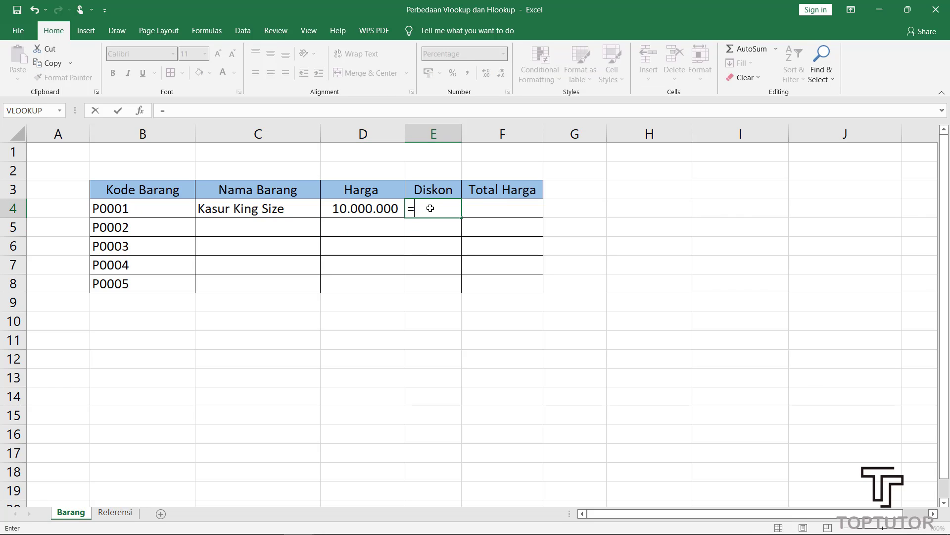
{"action": "type", "text": "hlook"}
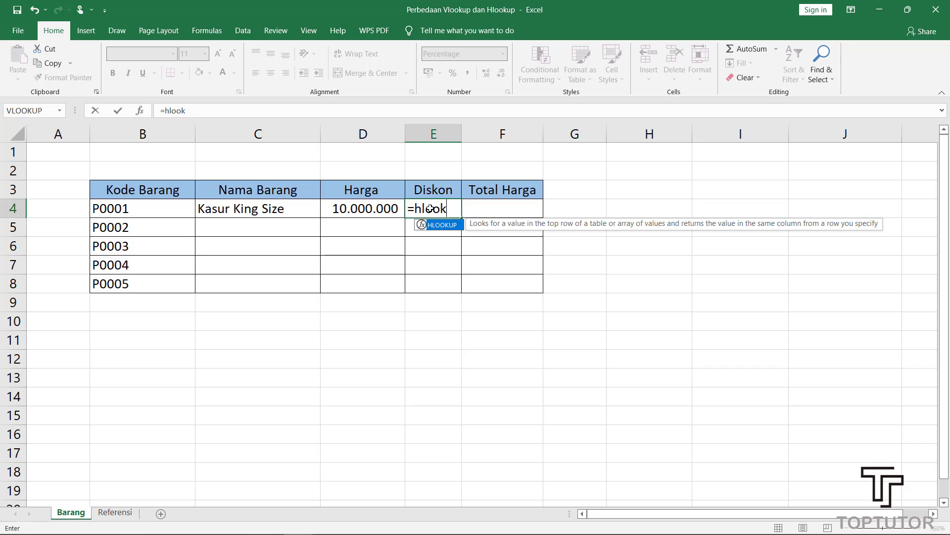
{"action": "type", "text": "up9"}
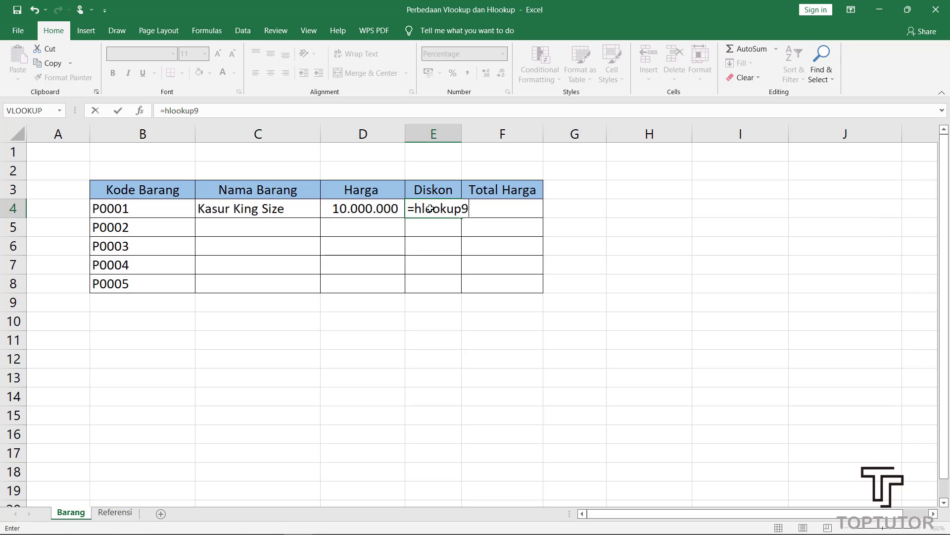
{"action": "key", "text": "BackSpace"}
{"action": "type", "text": "("}
{"action": "key", "text": "BackSpace"}
{"action": "type", "text": "("}
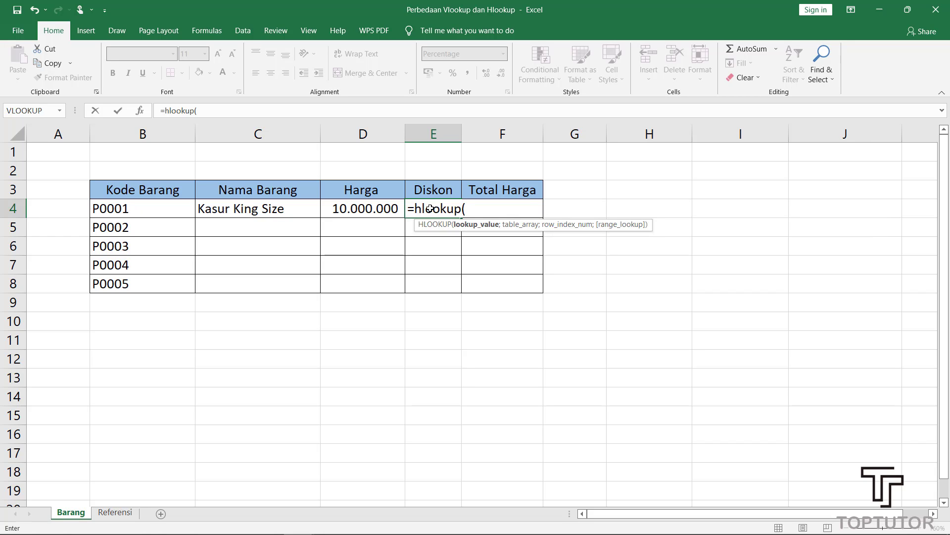
{"action": "left_click", "coordinate": [120, 208]}
{"action": "type", "text": ";"}
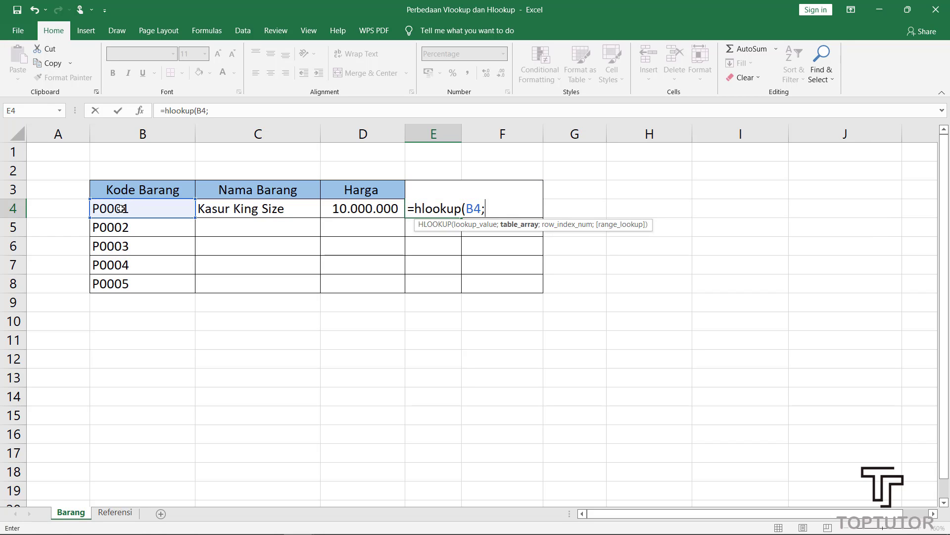
{"action": "left_click", "coordinate": [114, 512]}
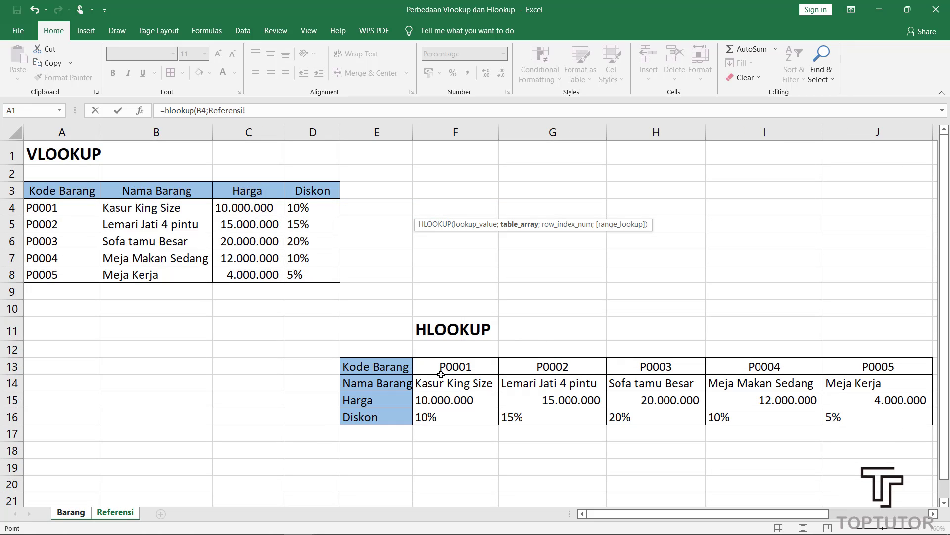
{"action": "mouse_move", "coordinate": [451, 369]}
{"action": "left_mouse_down"}
{"action": "mouse_move", "coordinate": [825, 433]}
{"action": "mouse_move", "coordinate": [846, 406]}
{"action": "left_mouse_up"}
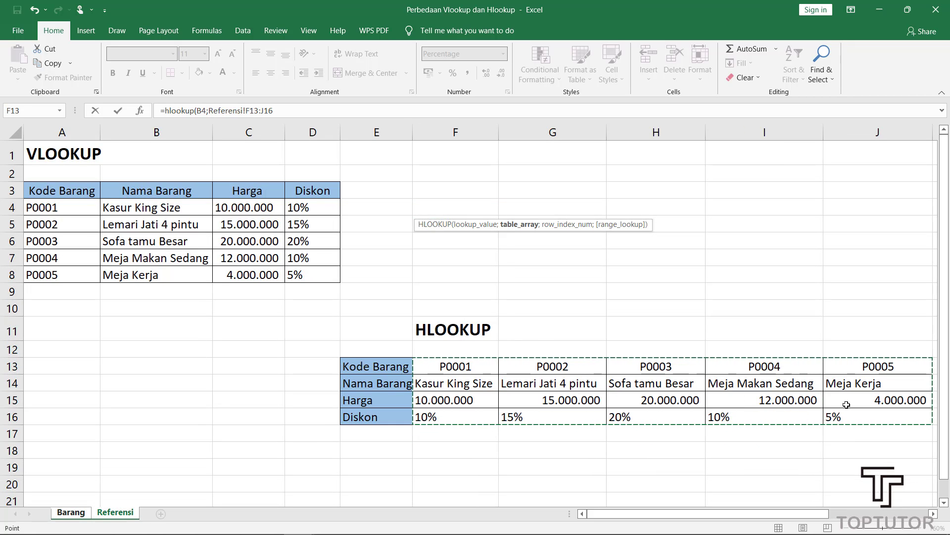
{"action": "key", "text": "F4"}
{"action": "type", "text": "$J$16;4"}
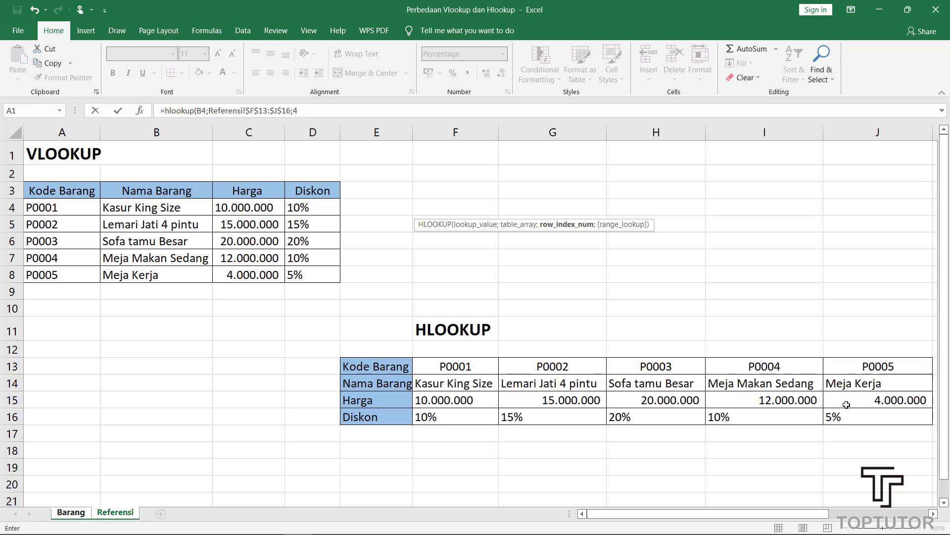
{"action": "type", "text": ";0"}
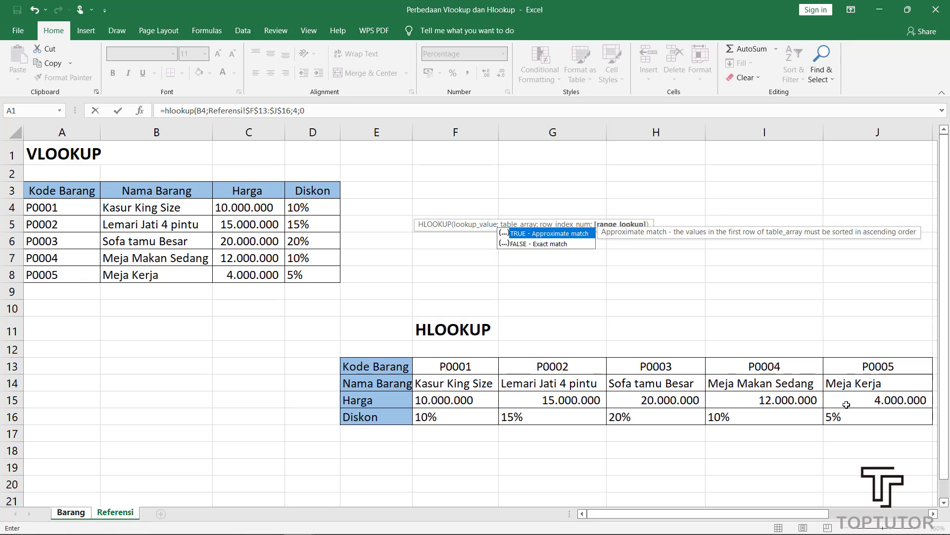
{"action": "type", "text": ")"}
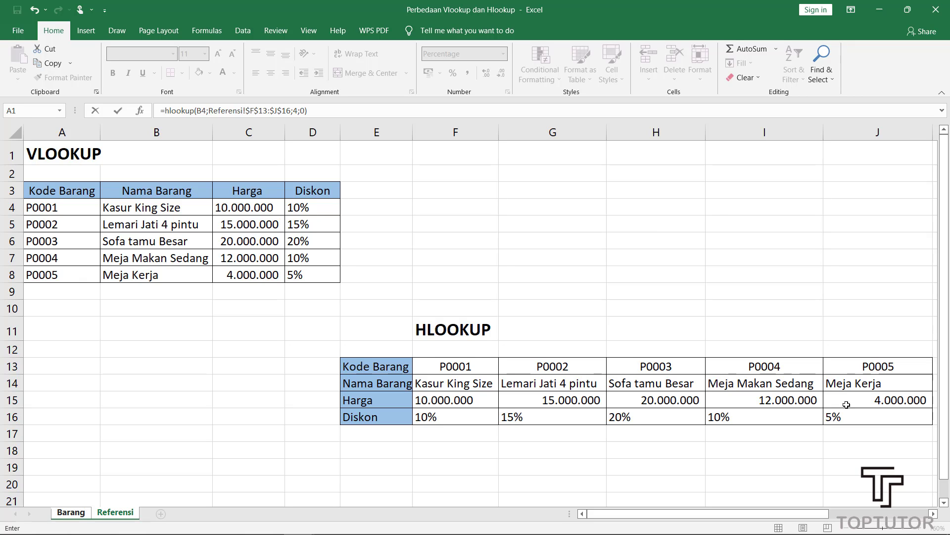
{"action": "key", "text": "Return"}
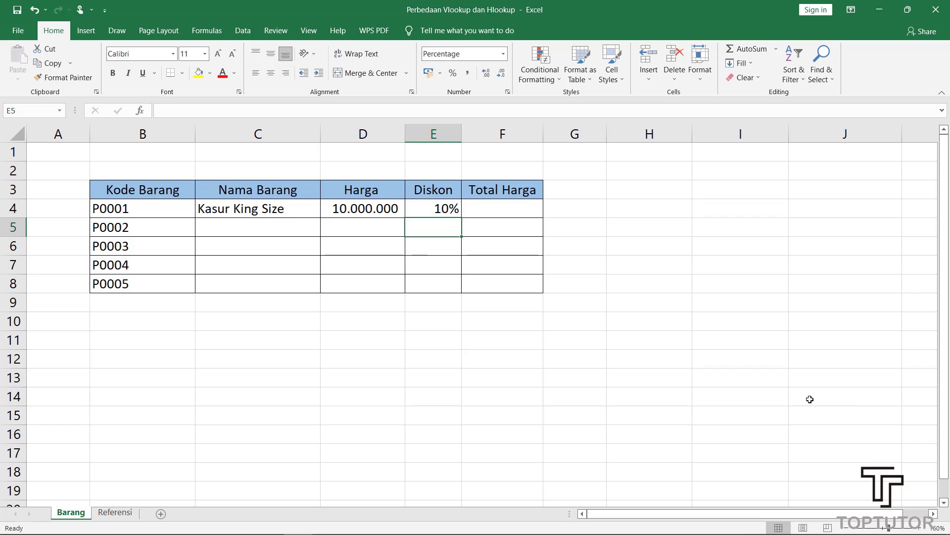
Enter =D4-E4*D4 in F4 so P0001's Total Harga shows 9.000.000.
{"action": "left_click", "coordinate": [343, 210]}
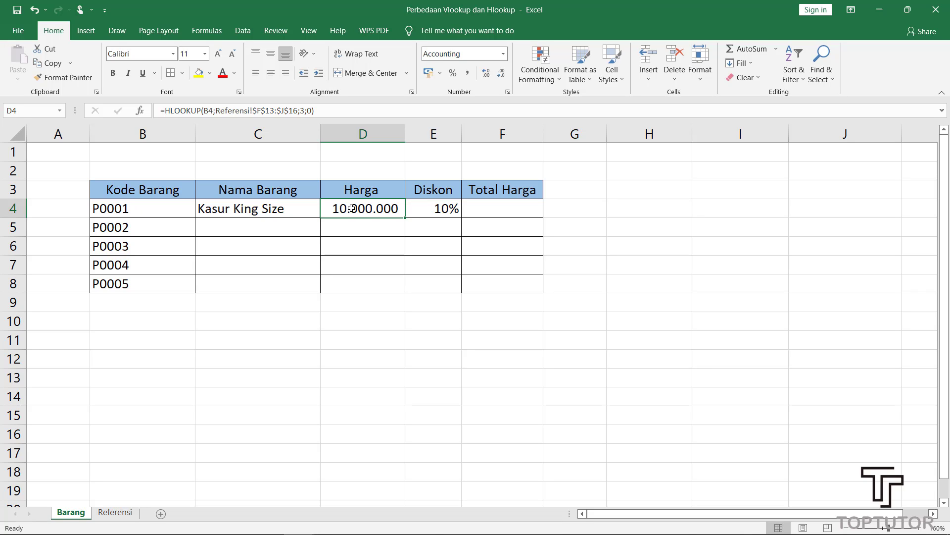
{"action": "left_click", "coordinate": [434, 208]}
{"action": "left_click", "coordinate": [493, 209]}
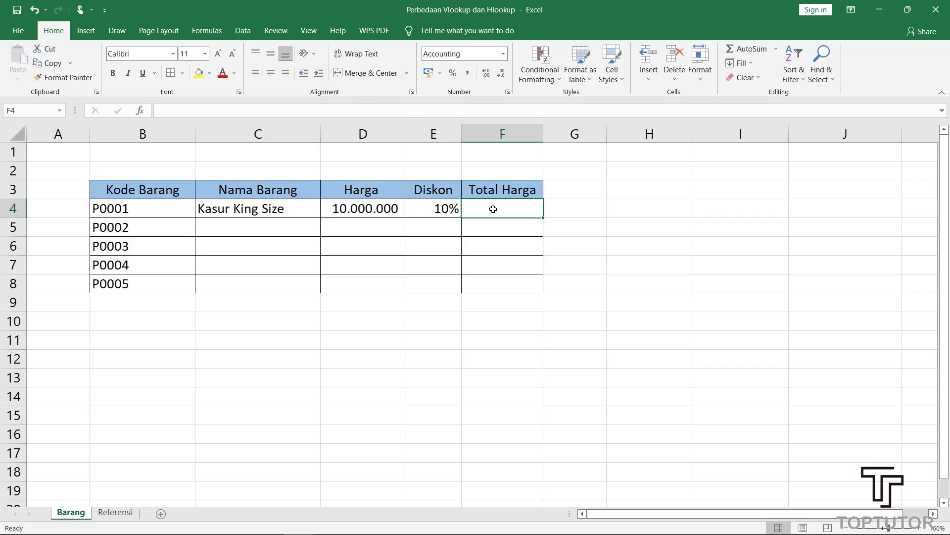
{"action": "type", "text": "="}
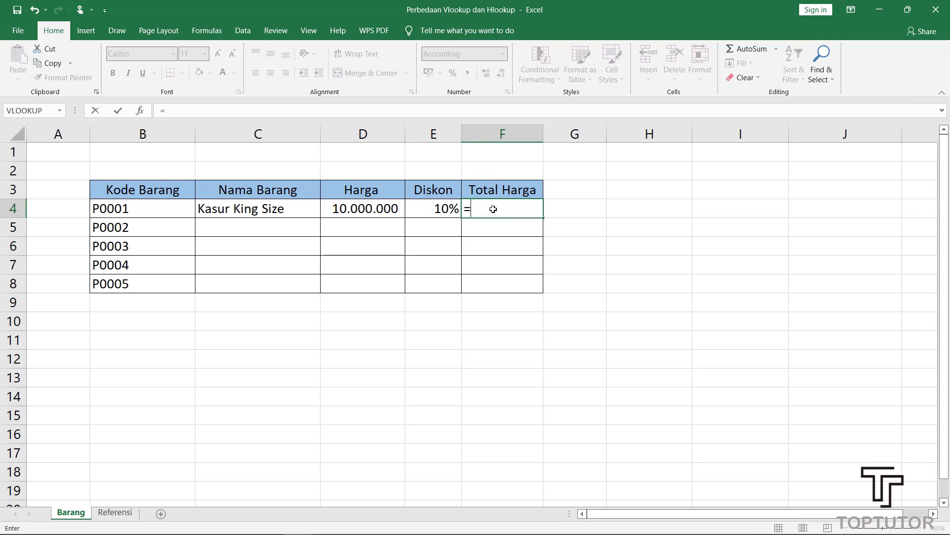
{"action": "left_click", "coordinate": [389, 216]}
{"action": "type", "text": "-"}
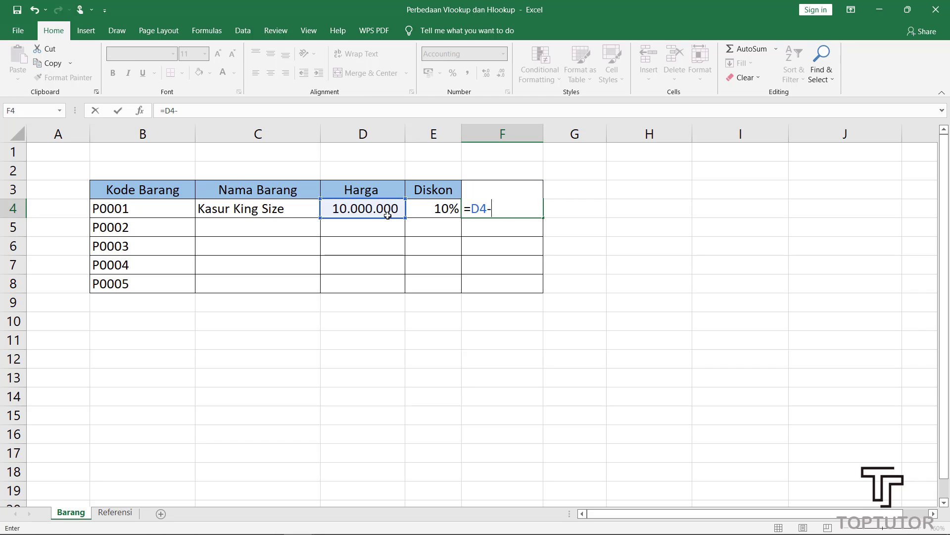
{"action": "left_click", "coordinate": [432, 207]}
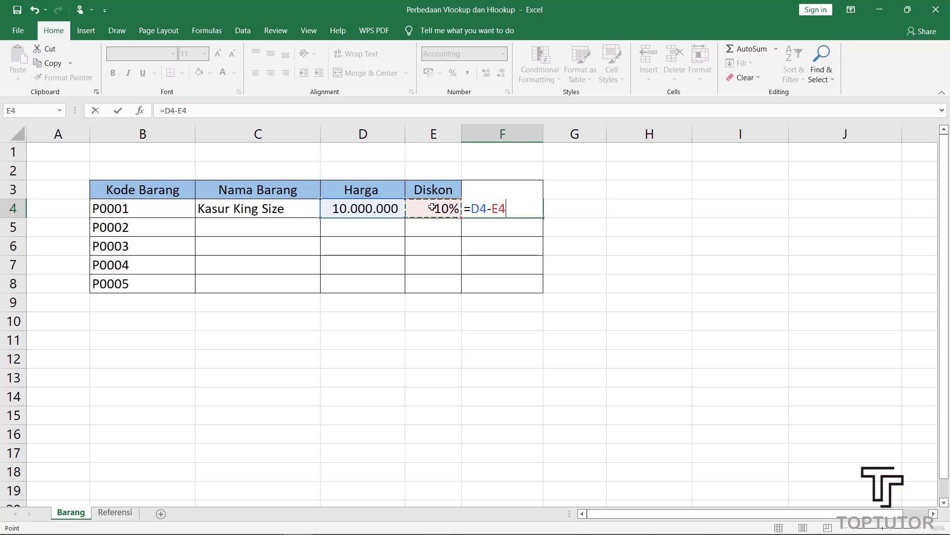
{"action": "type", "text": "*"}
{"action": "left_click", "coordinate": [378, 211]}
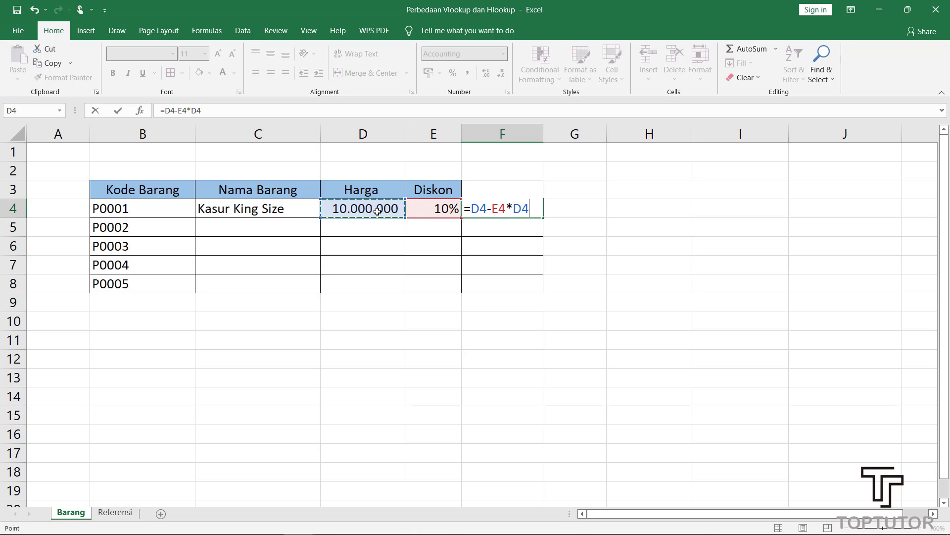
{"action": "key", "text": "Return"}
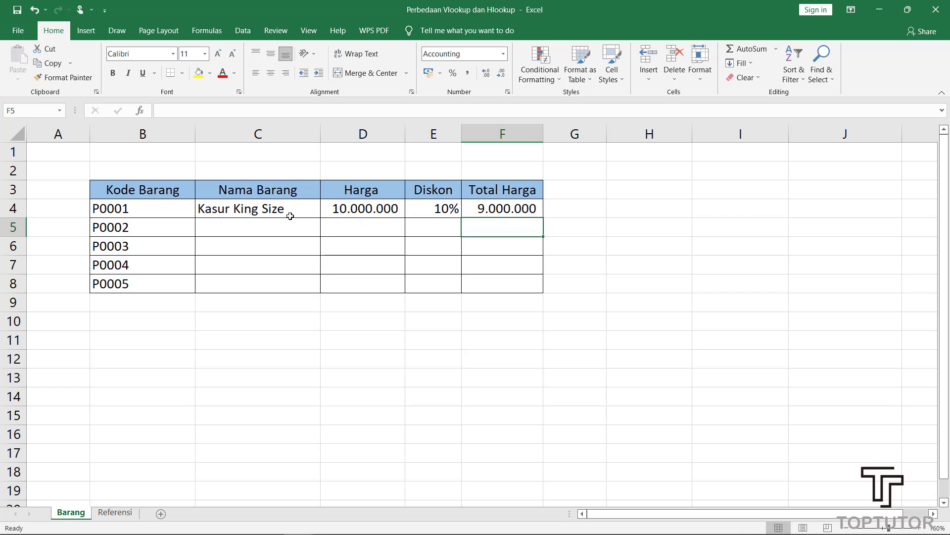
Fill the C4:F4 formulas down through row 8 for products P0002 to P0005.
{"action": "left_click_drag", "start_coordinate": [290, 213], "coordinate": [537, 211]}
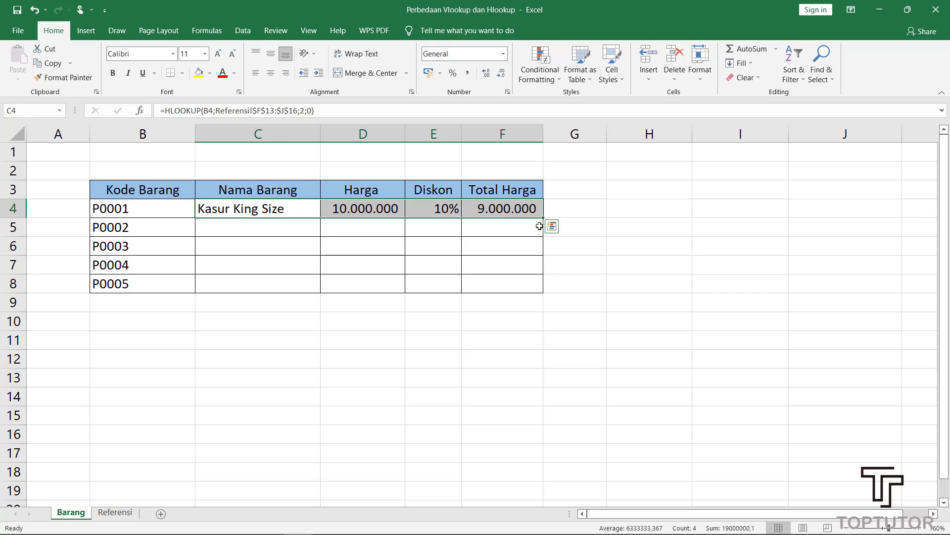
{"action": "double_click", "coordinate": [543, 217]}
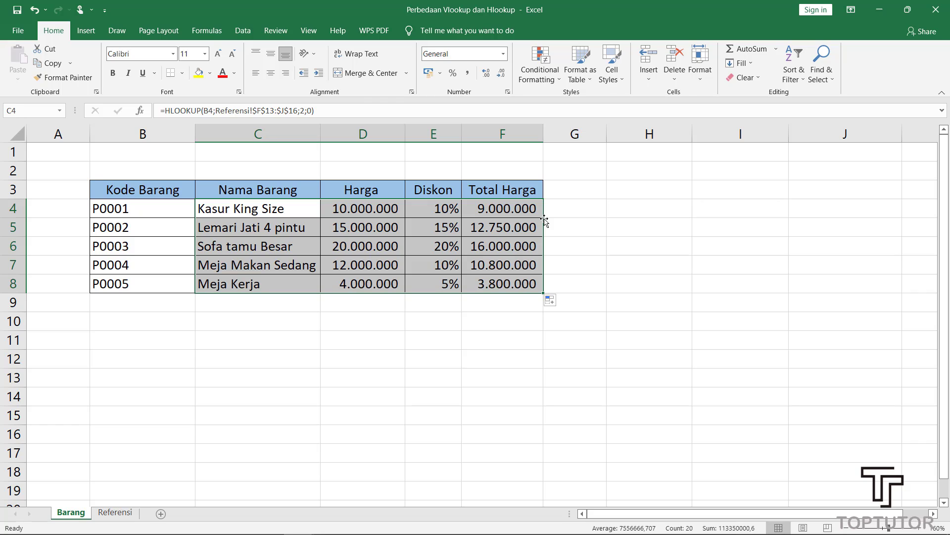